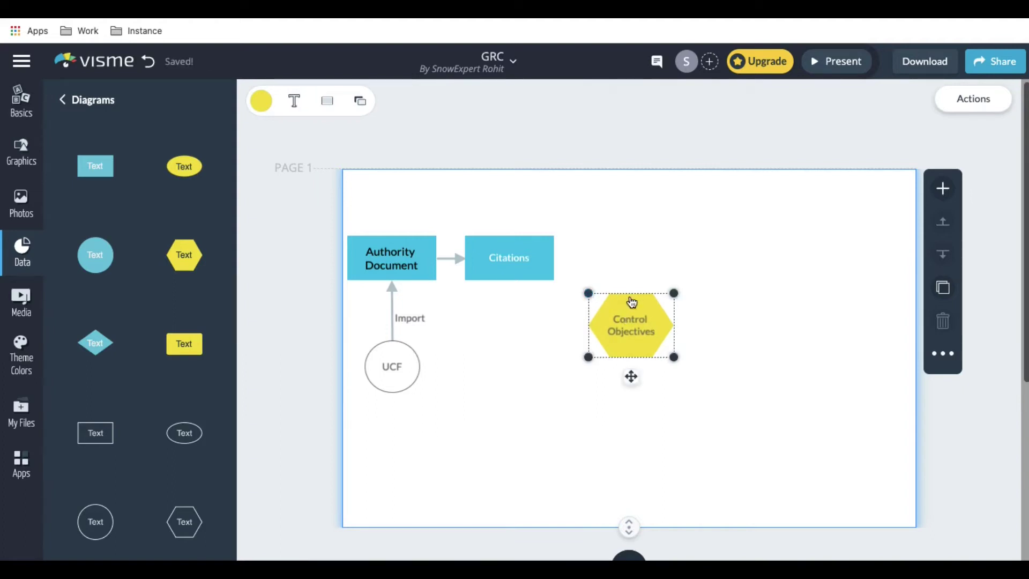
Move the yellow Control Objectives hexagon closer to the Citations box, placing it just below and slightly to its right.
left_click_drag(612, 308, 558, 335)
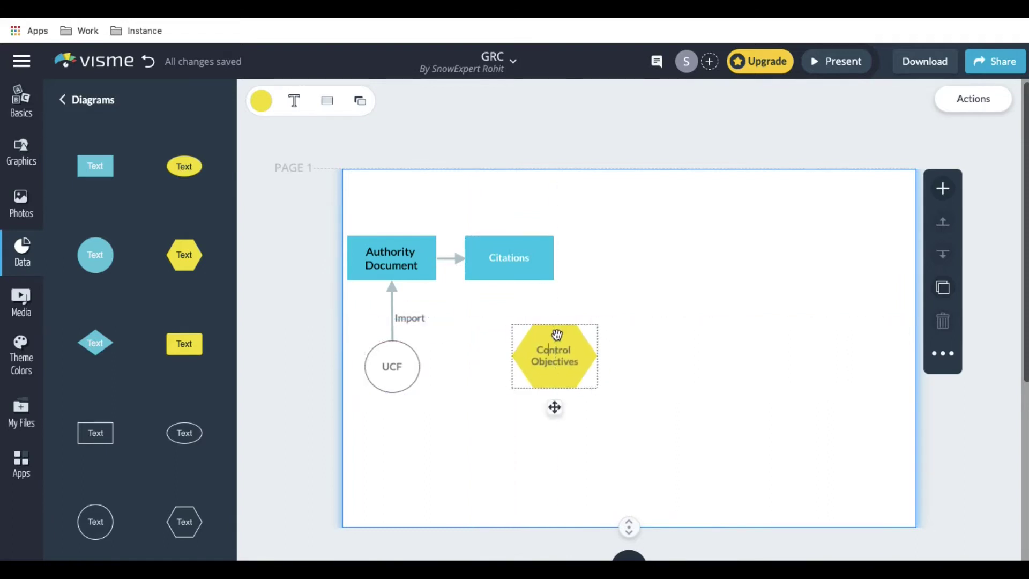
left_click(677, 351)
Add a straight arrow from the lower edge of the Citations box to the left corner of the Control Objectives hexagon.
scroll(121, 461, "down", 3)
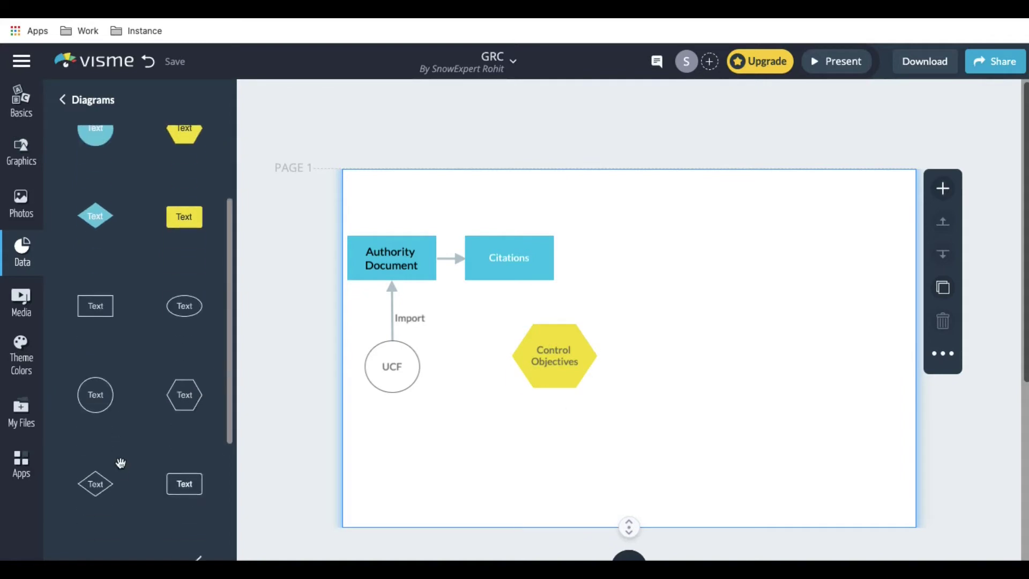
scroll(120, 462, "down", 5)
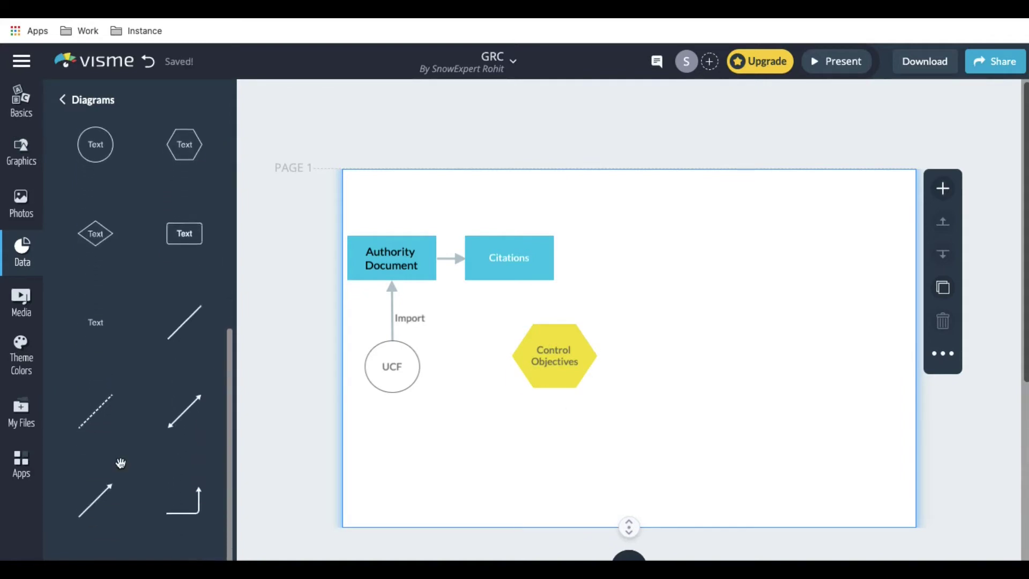
left_click(98, 497)
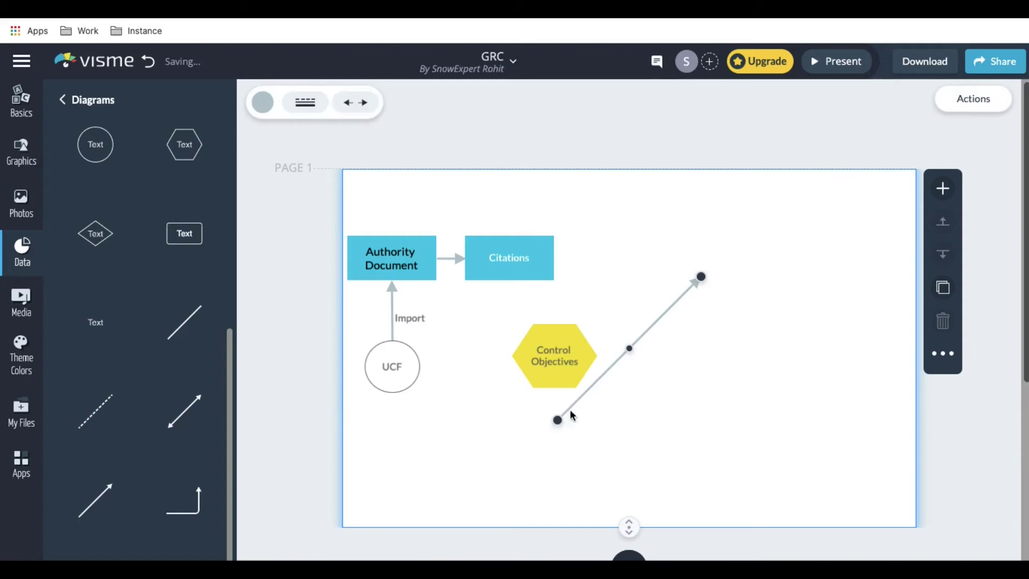
left_click_drag(558, 421, 512, 285)
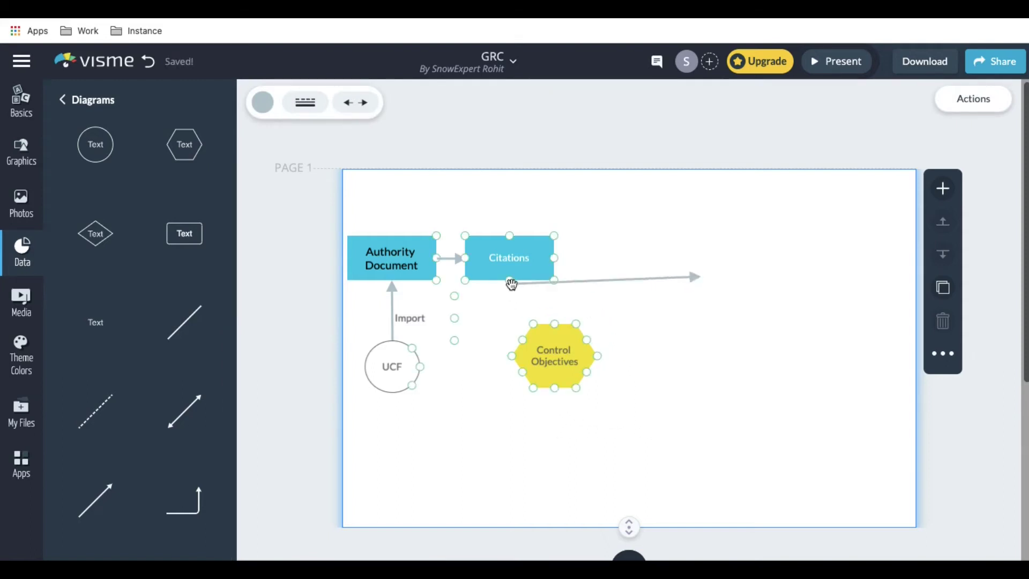
left_click_drag(699, 278, 519, 343)
key("ctrl+z")
key("ctrl+z")
left_click_drag(703, 277, 508, 359)
left_click(609, 278)
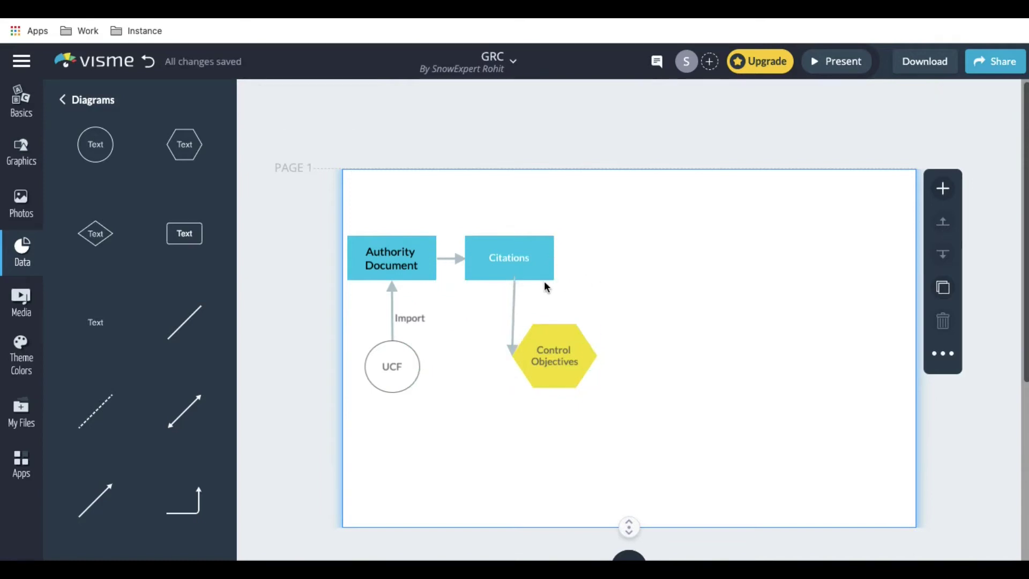
Reattach the arrow's start to the midpoint of the Citations box's lower edge.
left_click(514, 281)
left_click_drag(514, 278, 509, 280)
left_click(673, 355)
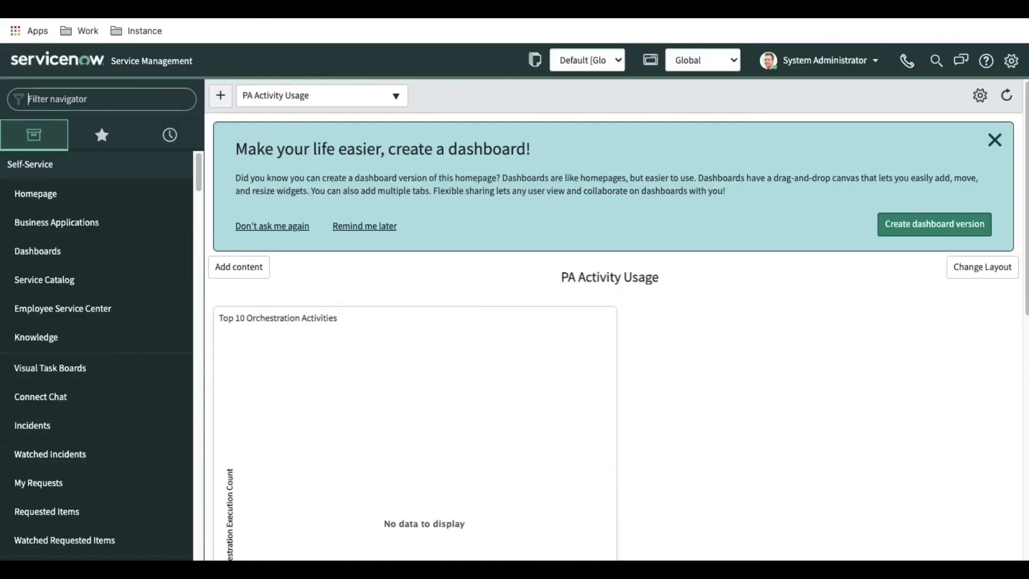
In ServiceNow, filter the navigator for "control o" and open the Control Objectives list under Policies and Procedures.
type("conn")
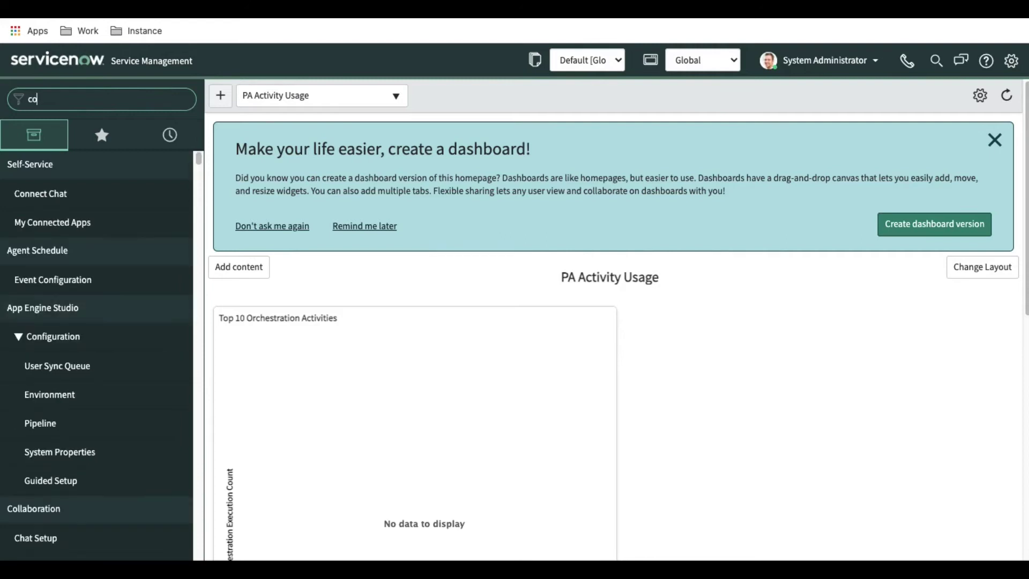
key("BackSpace")
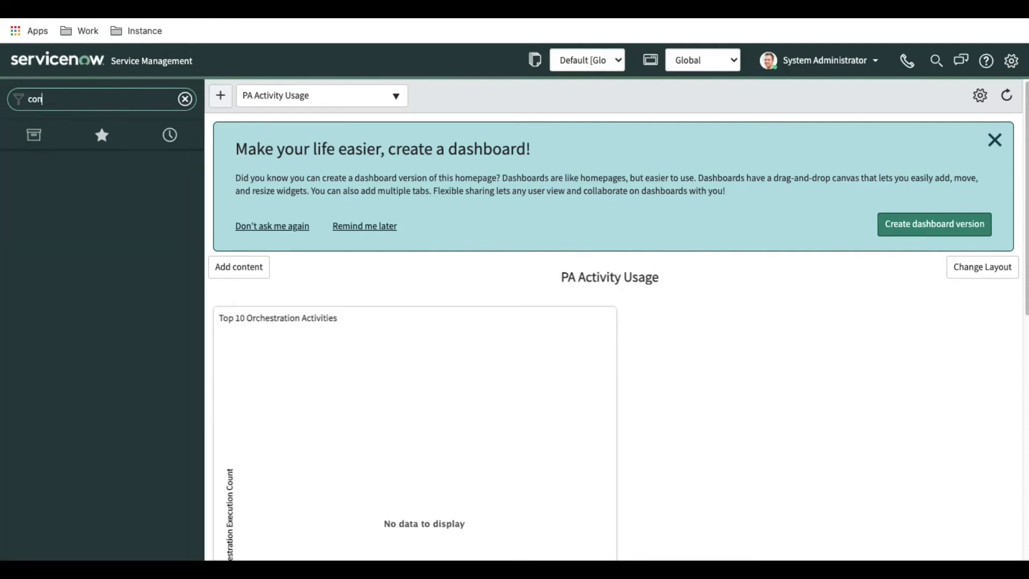
type("trol o")
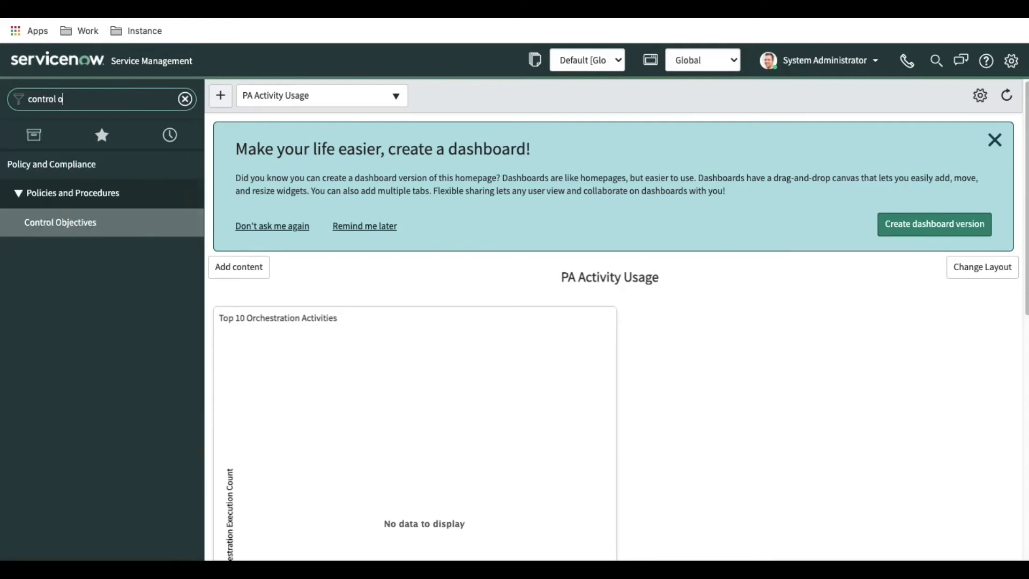
left_click(50, 235)
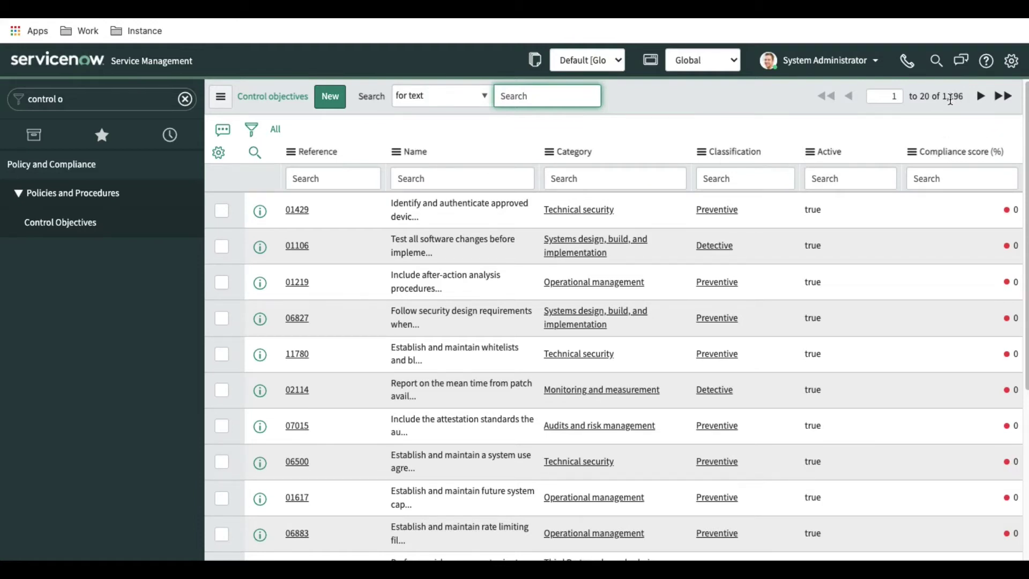
Group the control objectives list by Classification and expand the Corrective group.
right_click(728, 156)
left_click(757, 215)
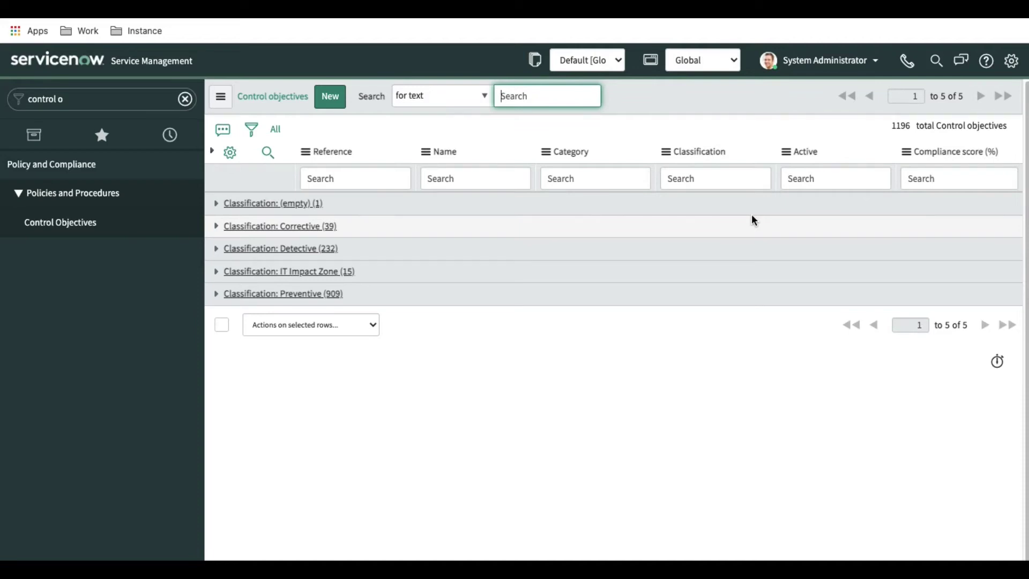
left_click(216, 230)
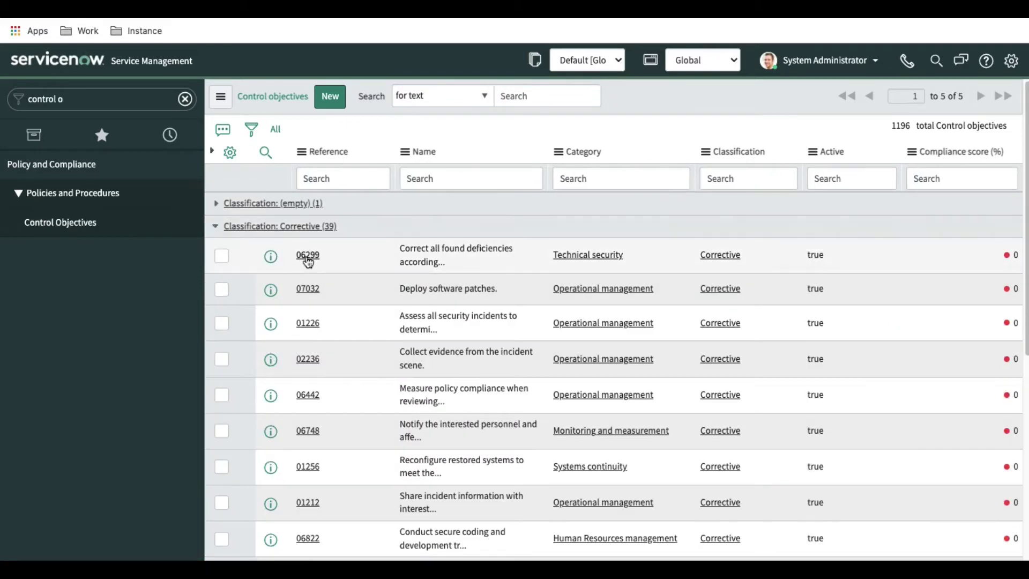
Open control objective 06299 and examine its fields and related citations, comparing them with the Visme diagram.
left_click(308, 256)
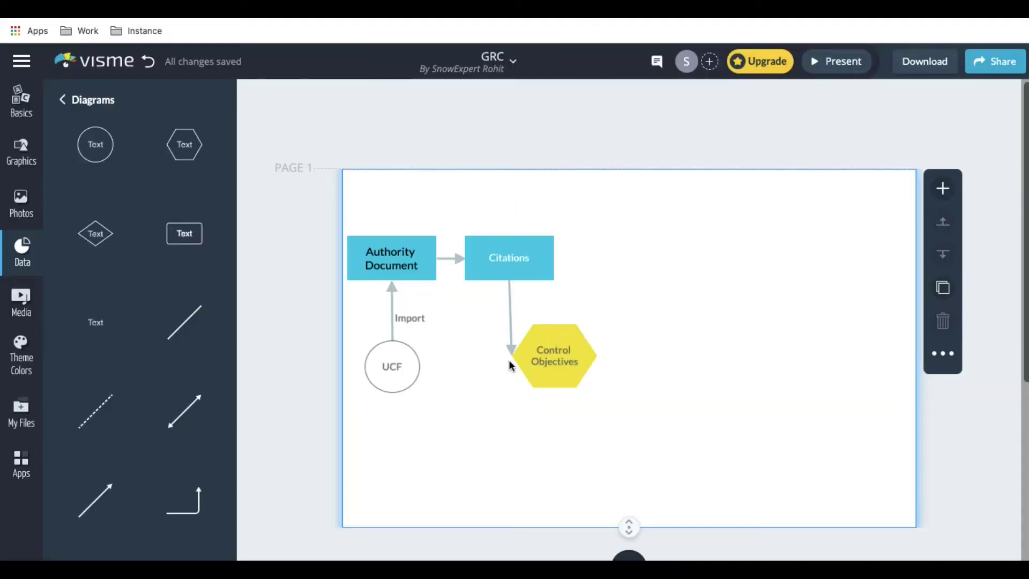
left_click(528, 359)
key("ctrl+Tab")
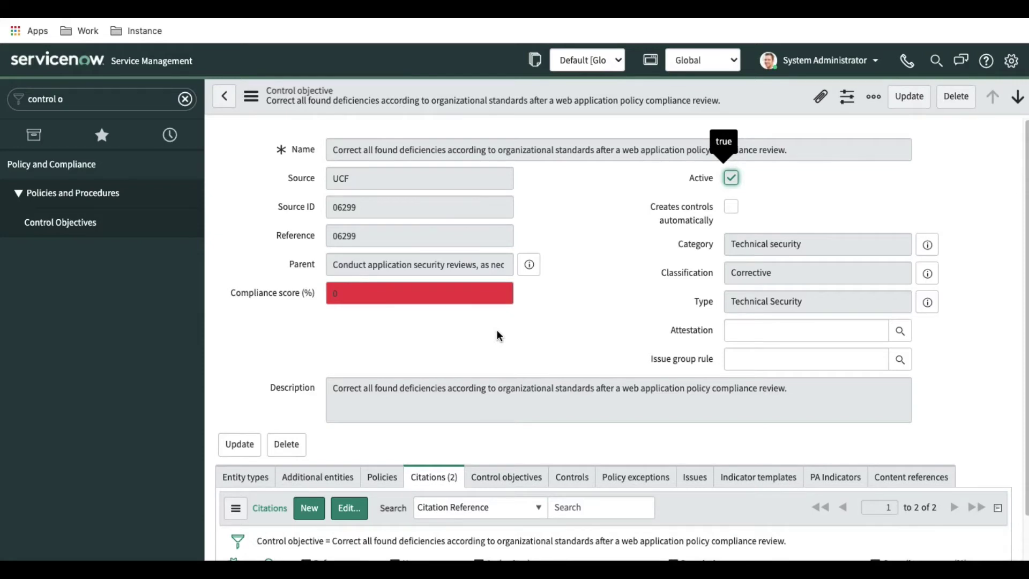
scroll(499, 335, "down", 2)
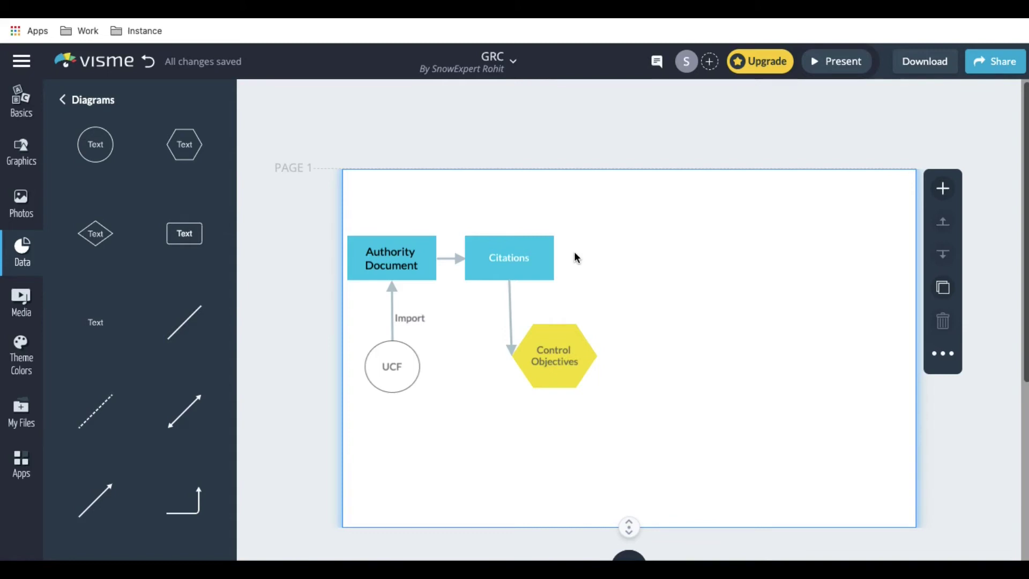
Switch to the Visme diagram, duplicate the Citations box and place the copy below the Control Objectives hexagon, aligned under the original.
left_click(535, 253)
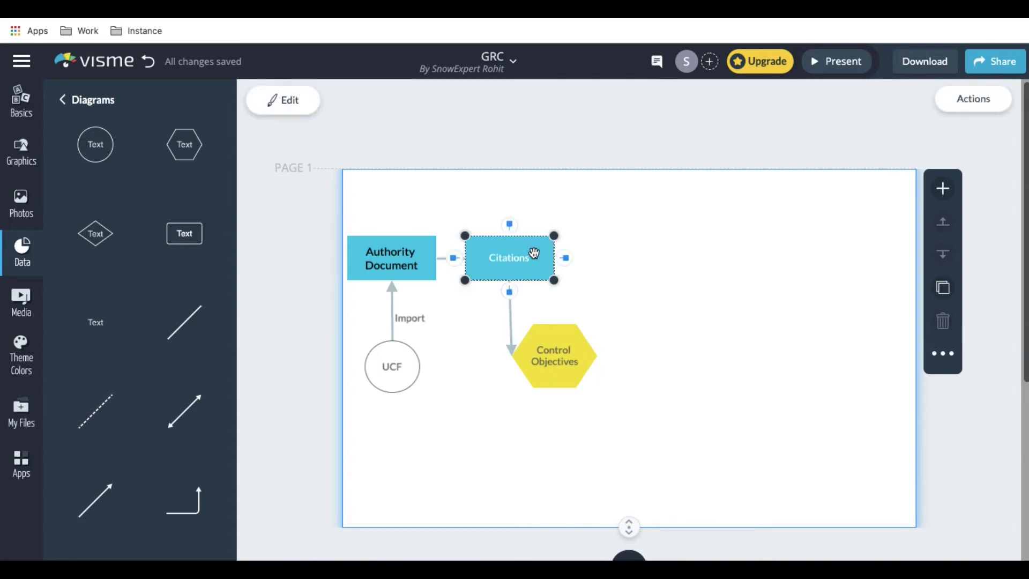
left_click(718, 455)
key("ctrl+v")
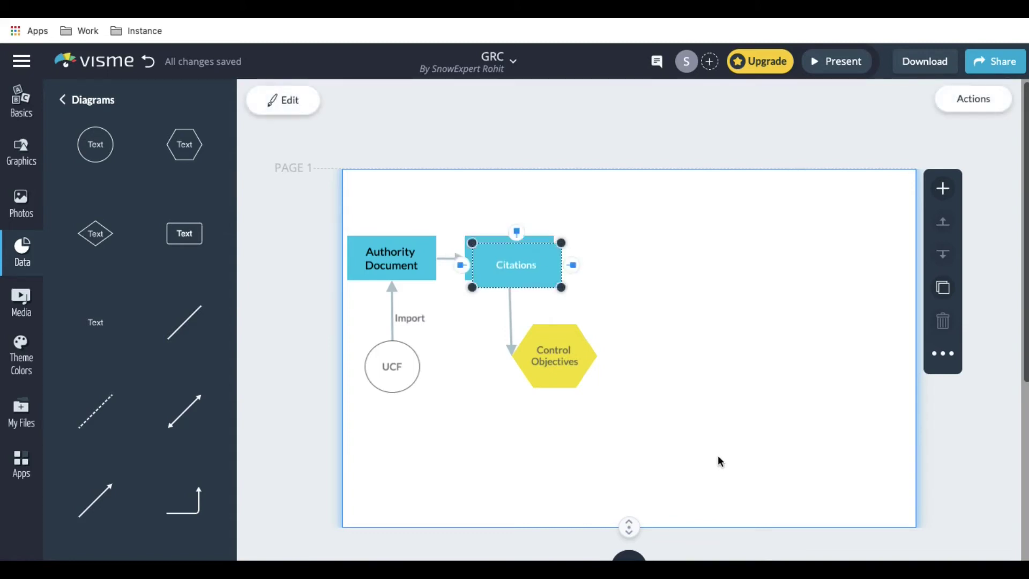
left_click_drag(533, 261, 530, 455)
left_click_drag(525, 455, 524, 453)
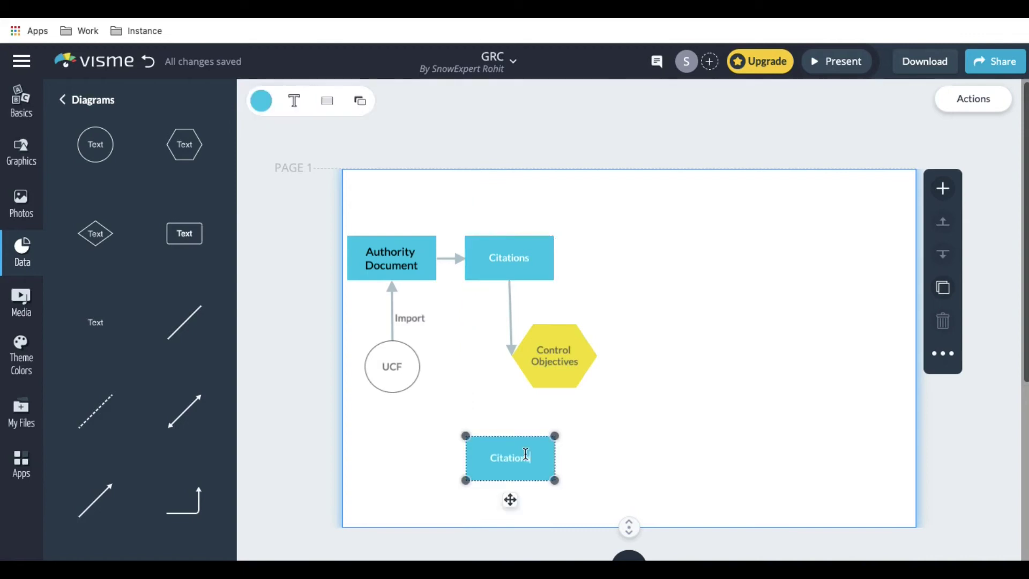
left_click(636, 419)
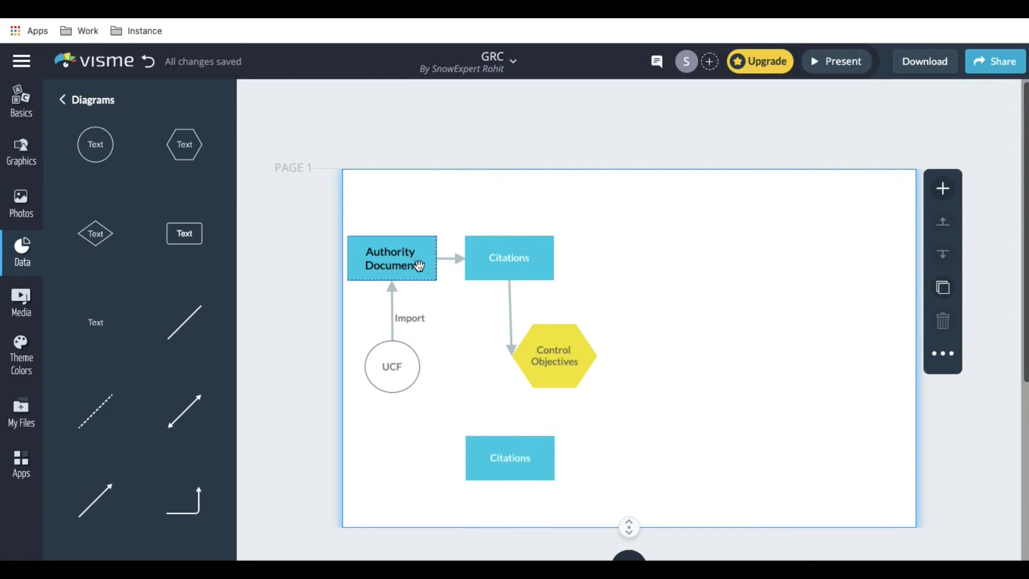
Add a straight arrow from the upper edge of the duplicated Citations box to the left corner of the Control Objectives hexagon.
scroll(185, 419, "down", 1)
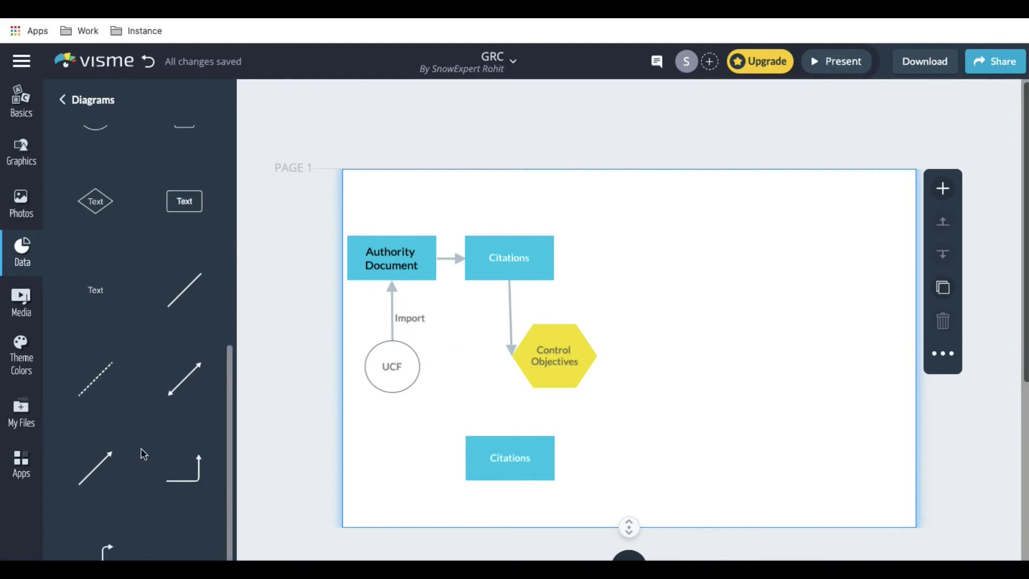
left_click(107, 455)
left_click_drag(558, 422, 510, 356)
left_click_drag(699, 278, 655, 393)
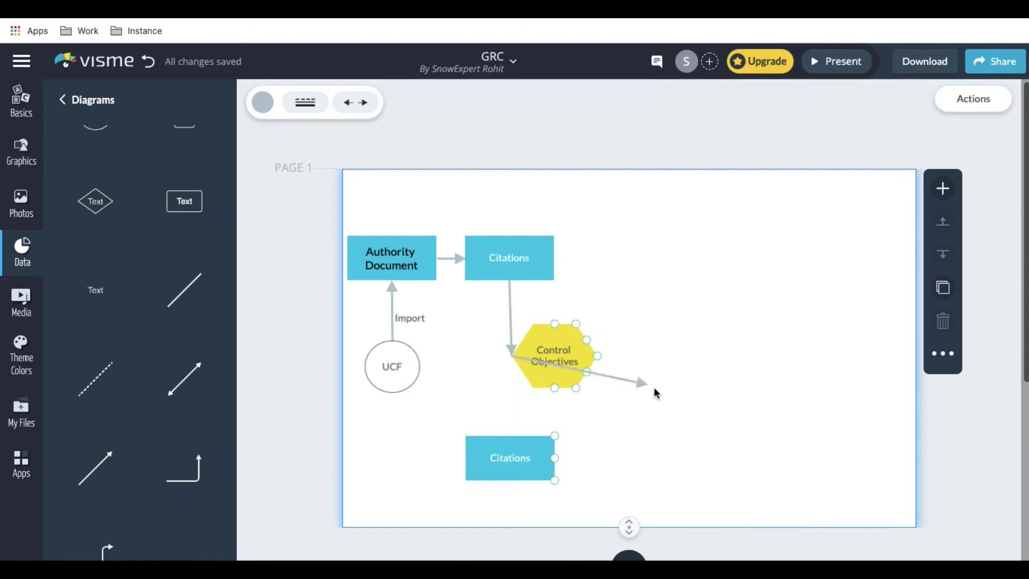
left_click_drag(510, 356, 510, 437)
left_click_drag(648, 384, 510, 356)
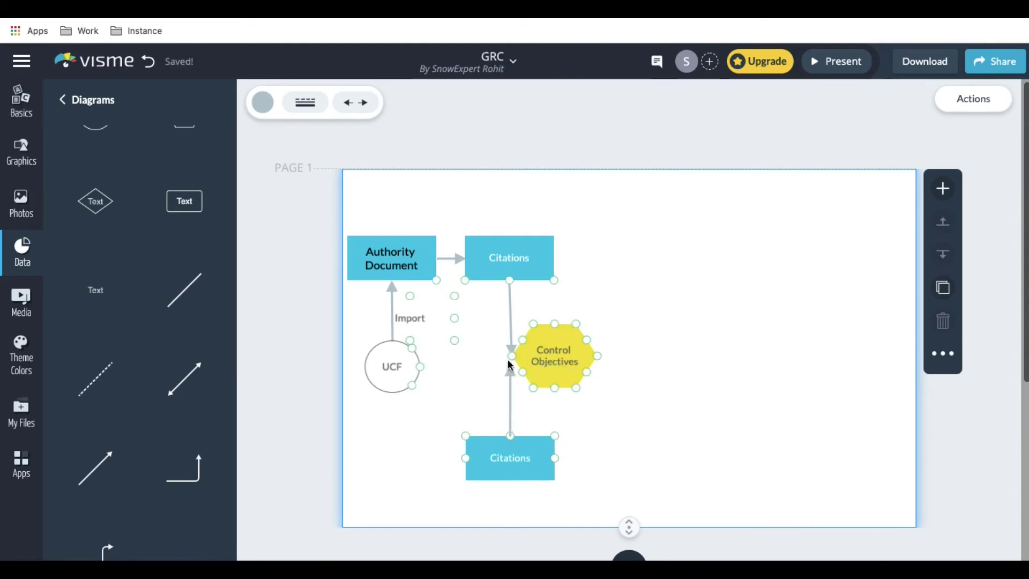
left_click(668, 427)
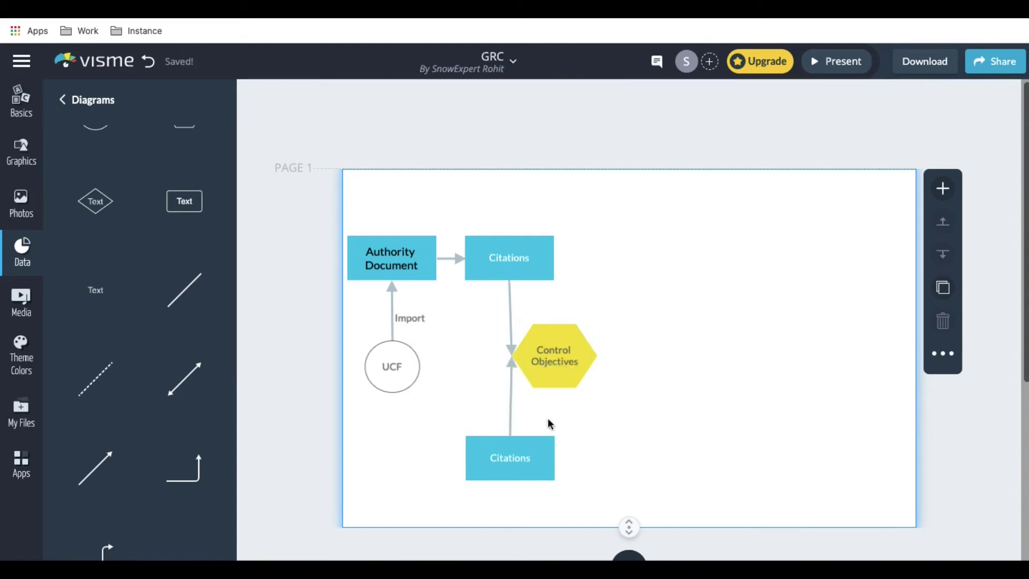
Relabel the upper Citations box as "Citations 1" and the lower one as "Citations 2".
left_click(532, 249)
type("1")
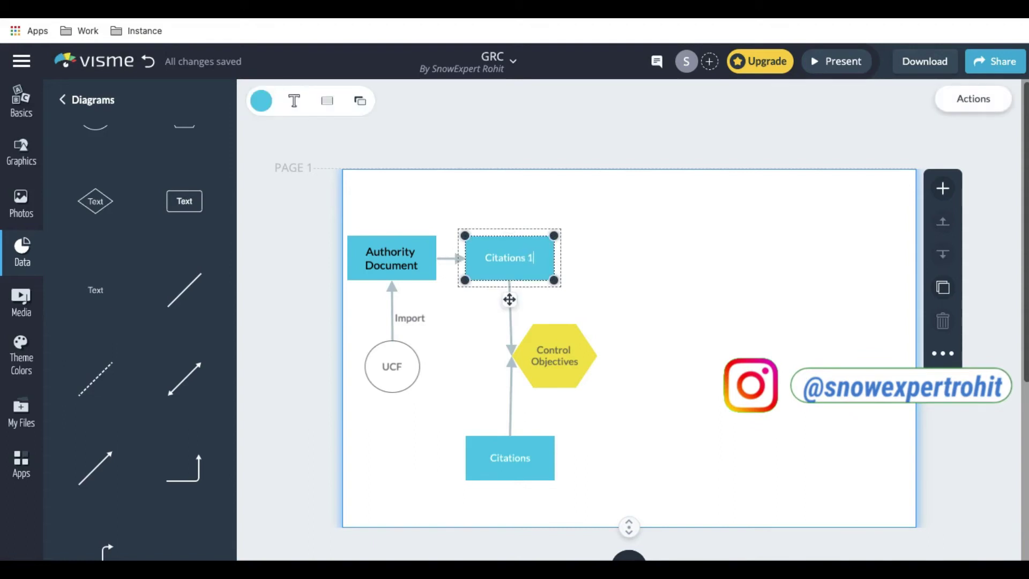
left_click(525, 459)
left_click(554, 460)
type("2")
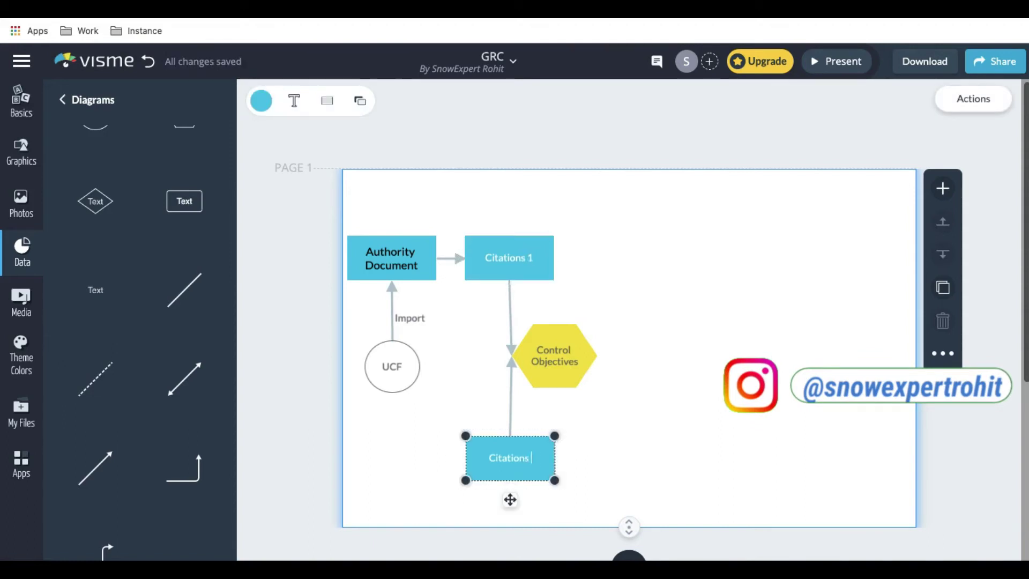
left_click(678, 454)
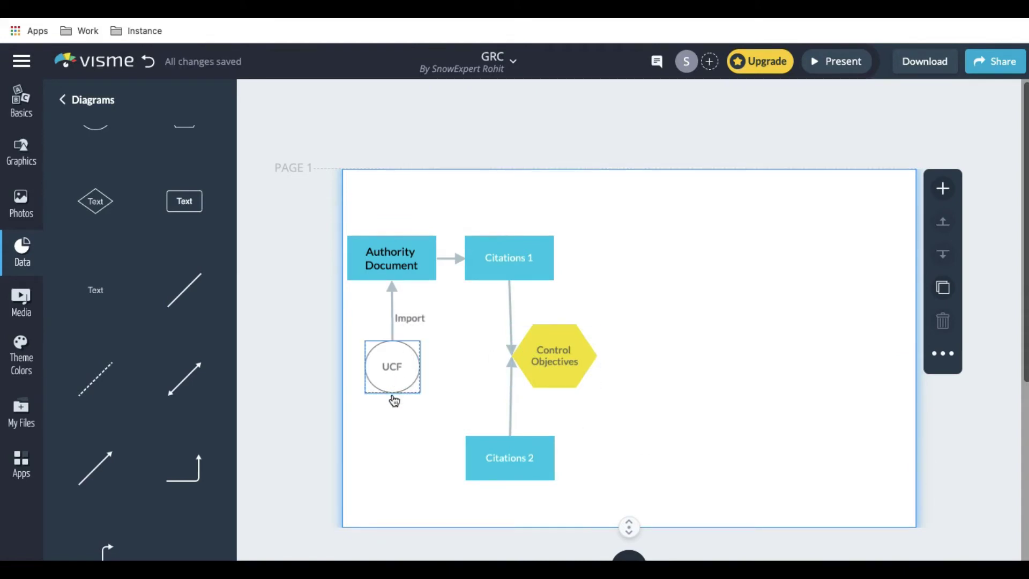
left_click(752, 436)
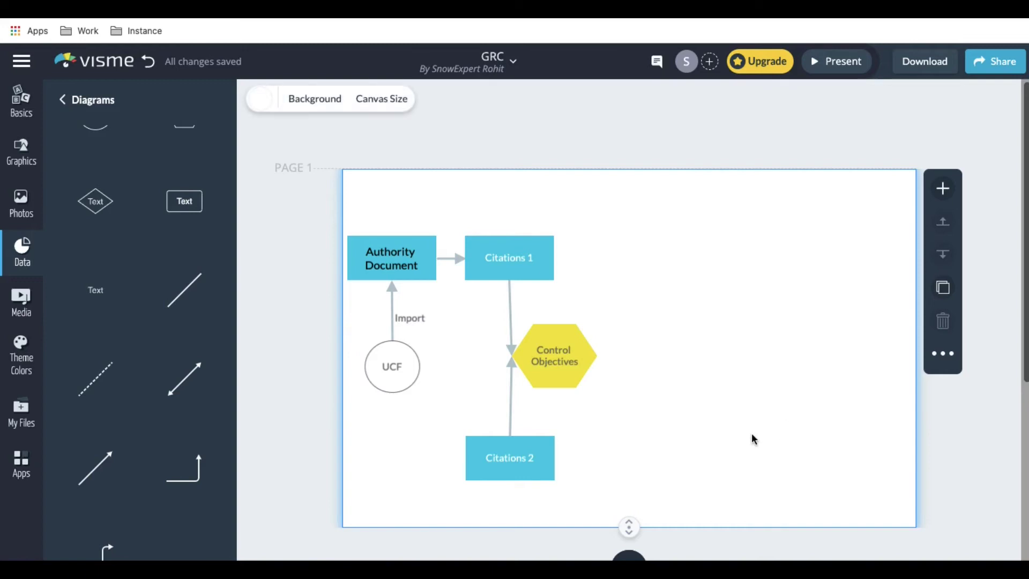
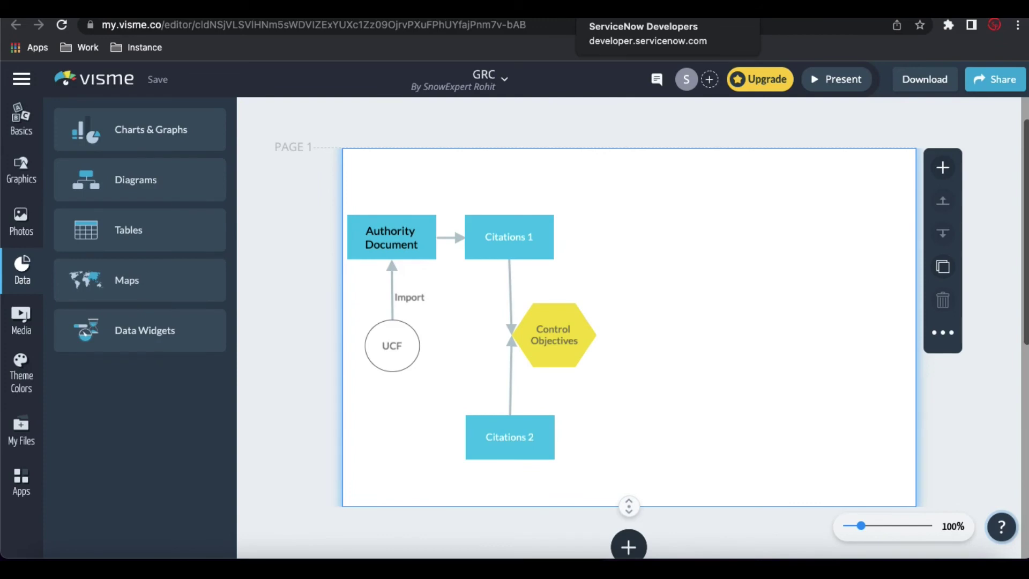
Switch to ServiceNow, filter the navigator for "cit" and open the Citations list under Compliance.
left_click(616, 8)
left_click(69, 117)
type("cit")
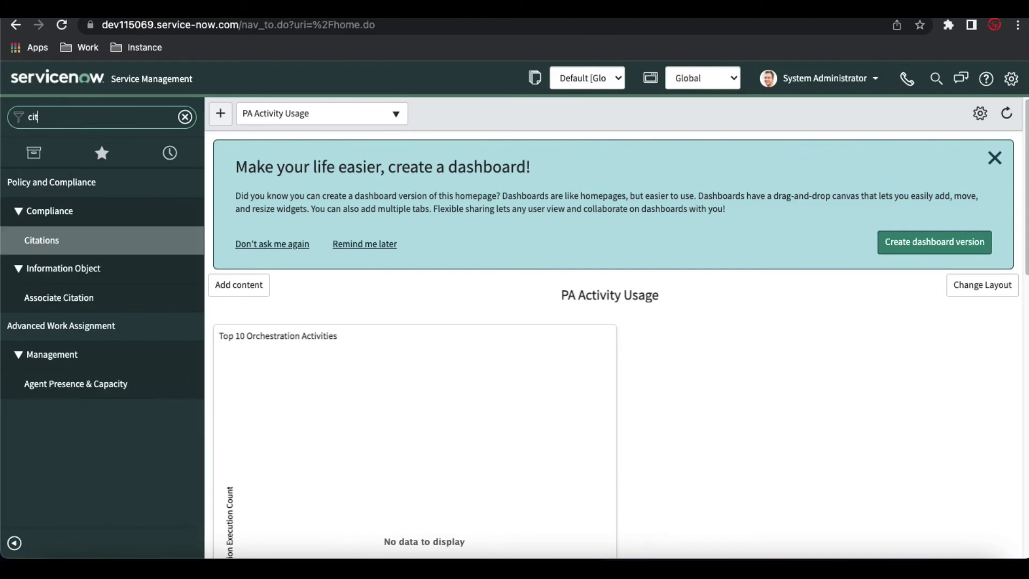
left_click(55, 242)
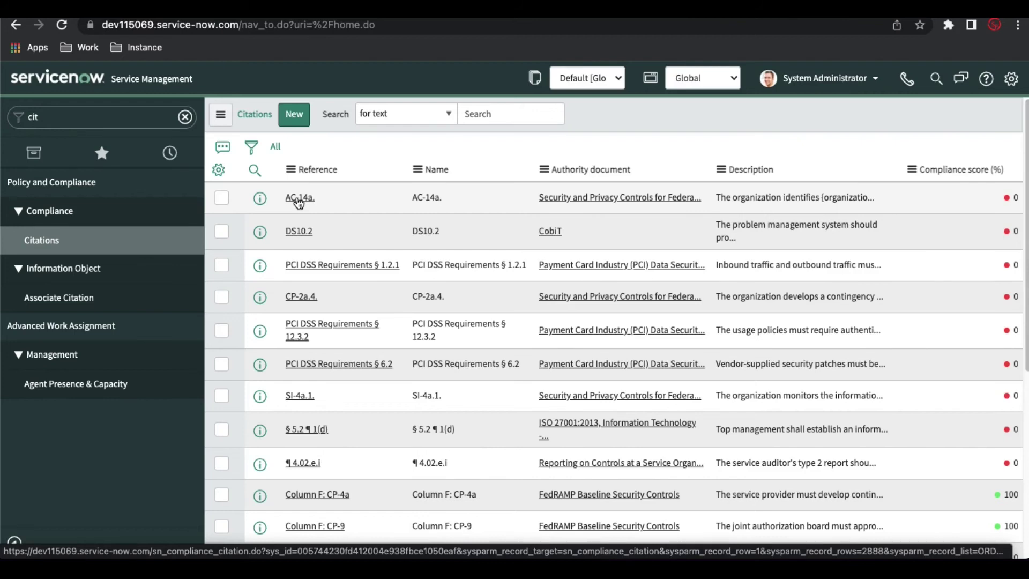
Open citation AC-14a., follow its related control objective, and examine that objective's details and related lists.
left_click(299, 199)
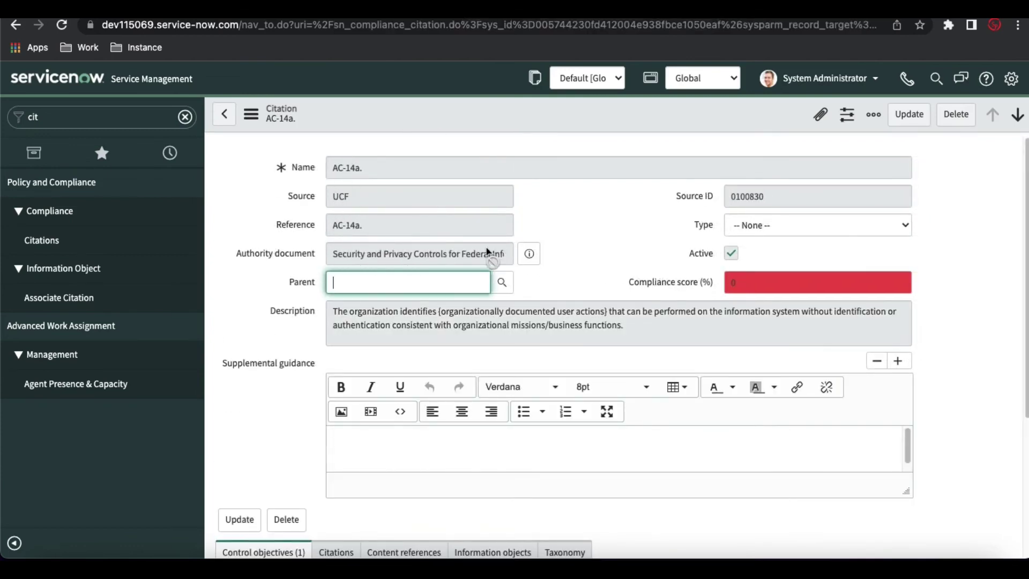
scroll(606, 228, "down", 4)
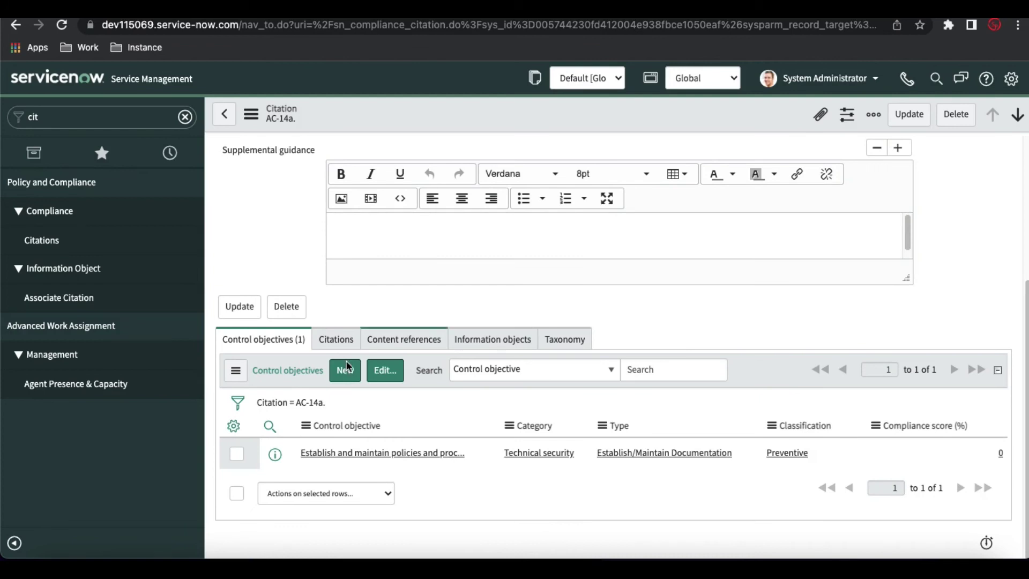
left_click(373, 455)
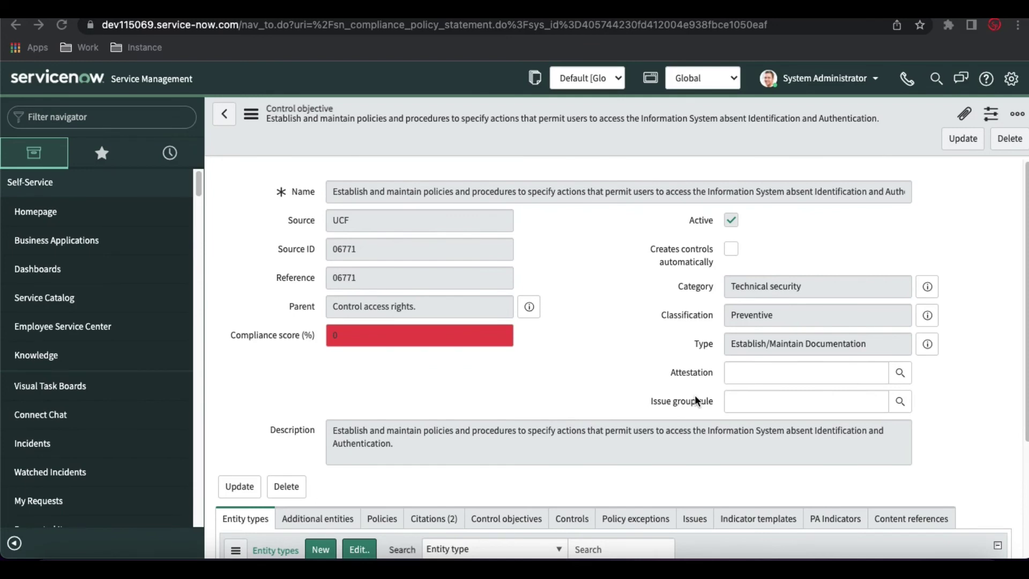
scroll(688, 388, "down", 3)
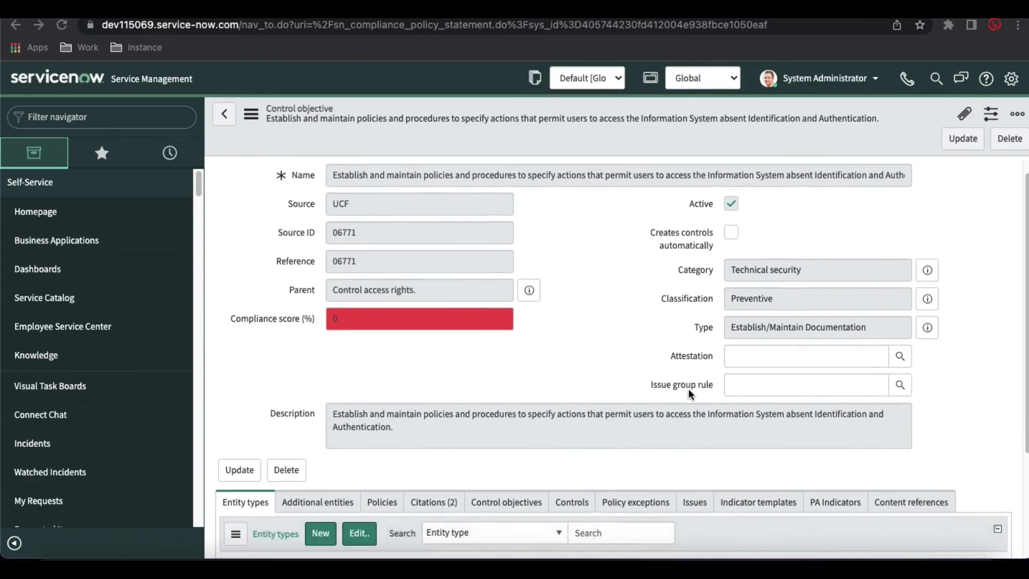
Examine the control objective's related citations, comparing them with the Citations and Control Objectives shapes in Visme and the Google Slides definition.
left_click(439, 350)
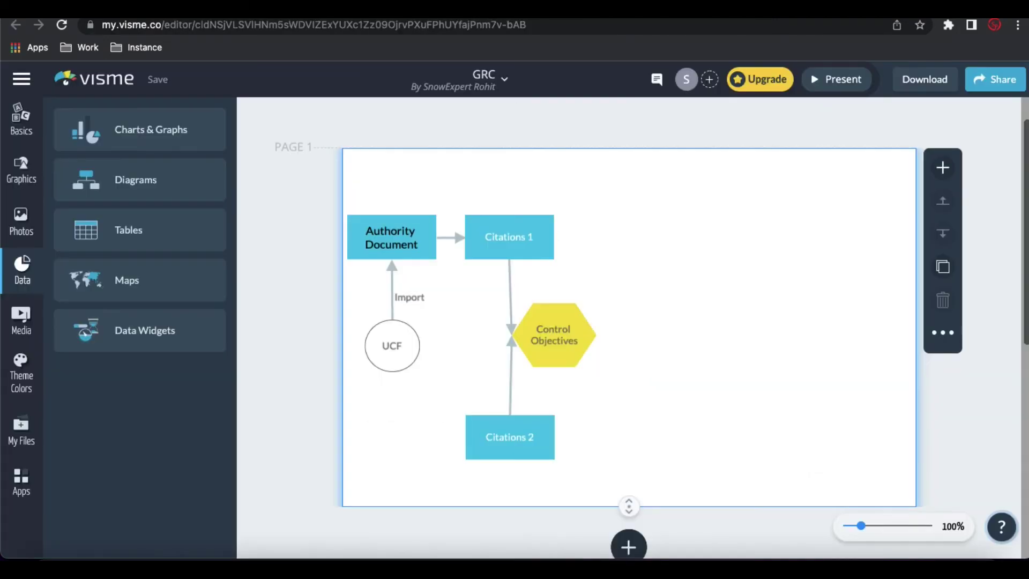
left_click(536, 337)
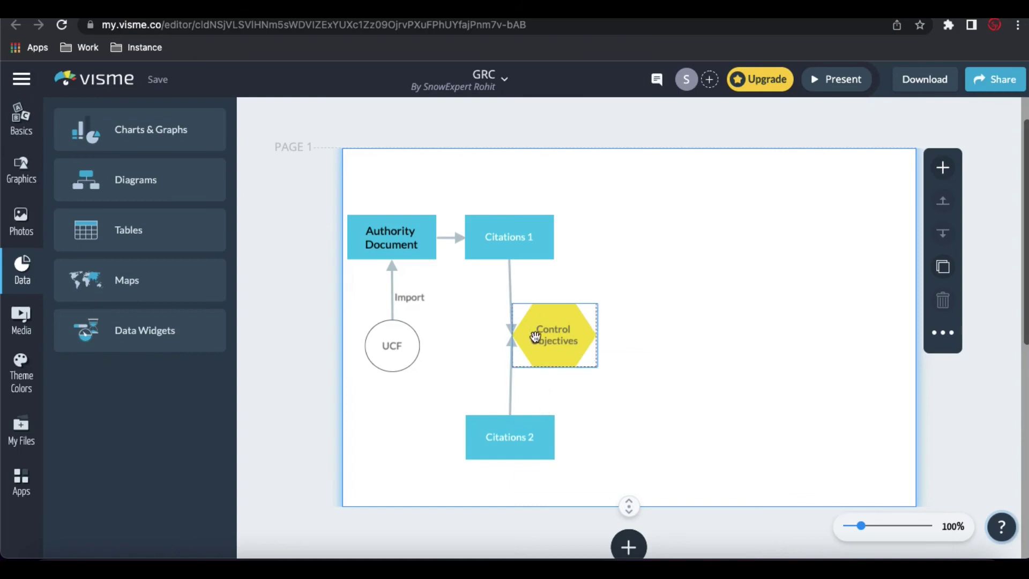
left_click(612, 252)
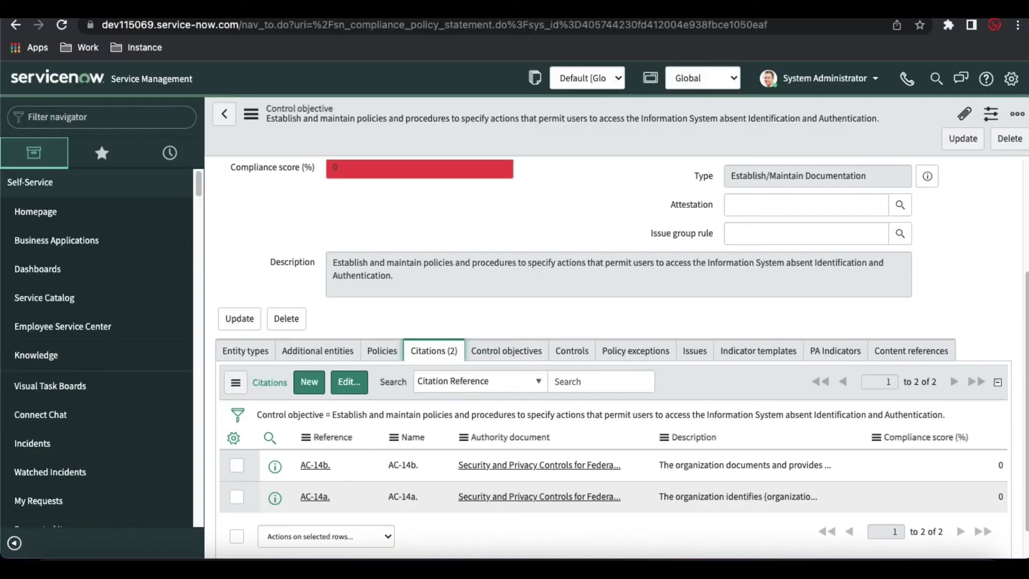
left_click(598, 391)
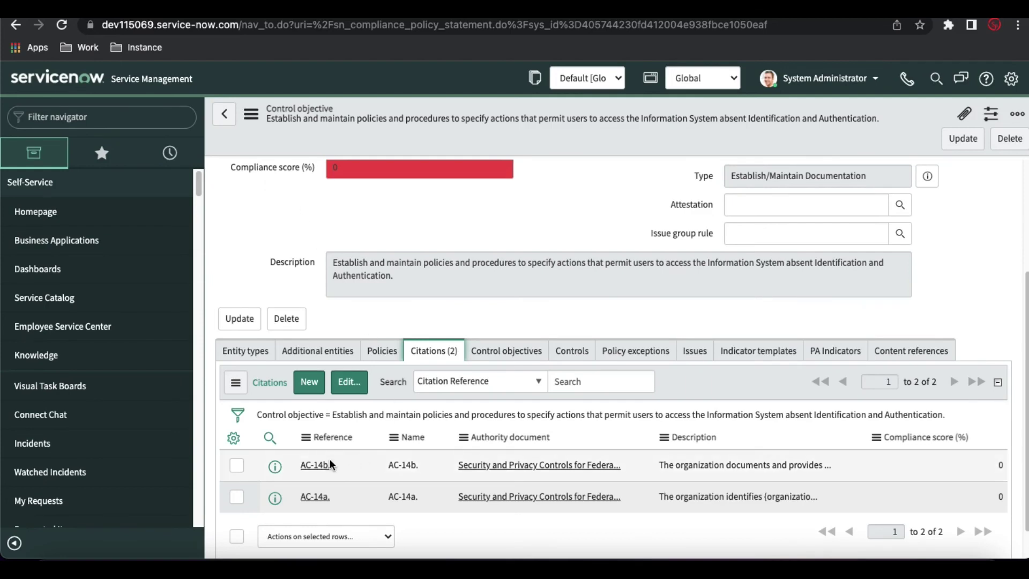
scroll(567, 262, "up", 3)
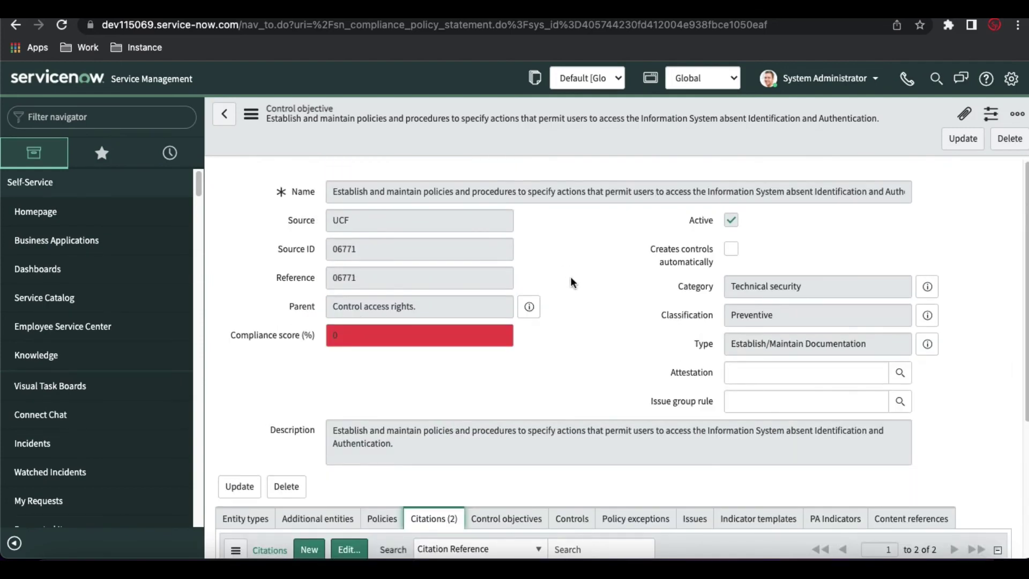
key("ctrl+Tab")
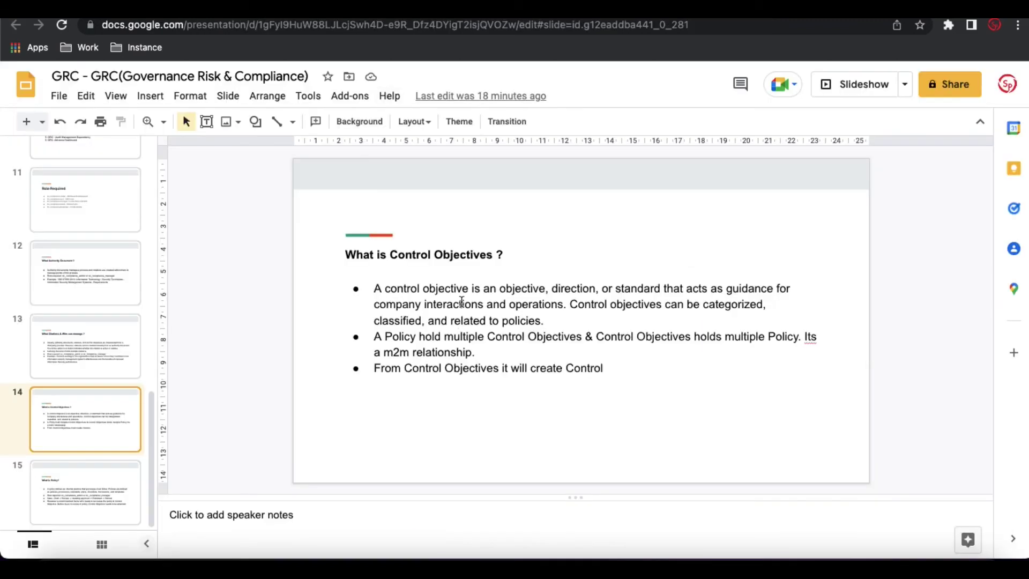
key("ctrl+Tab")
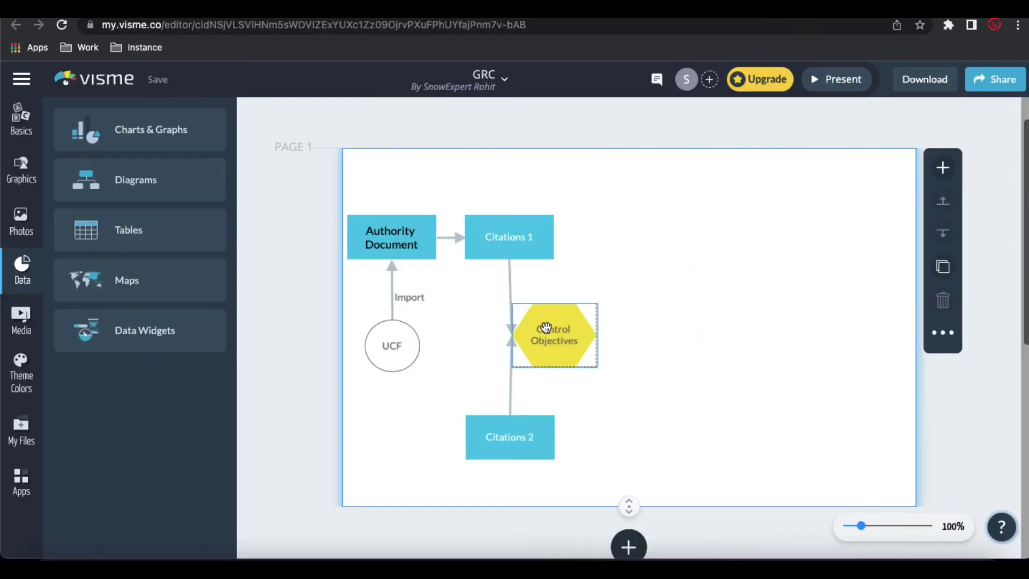
key("ctrl+Tab")
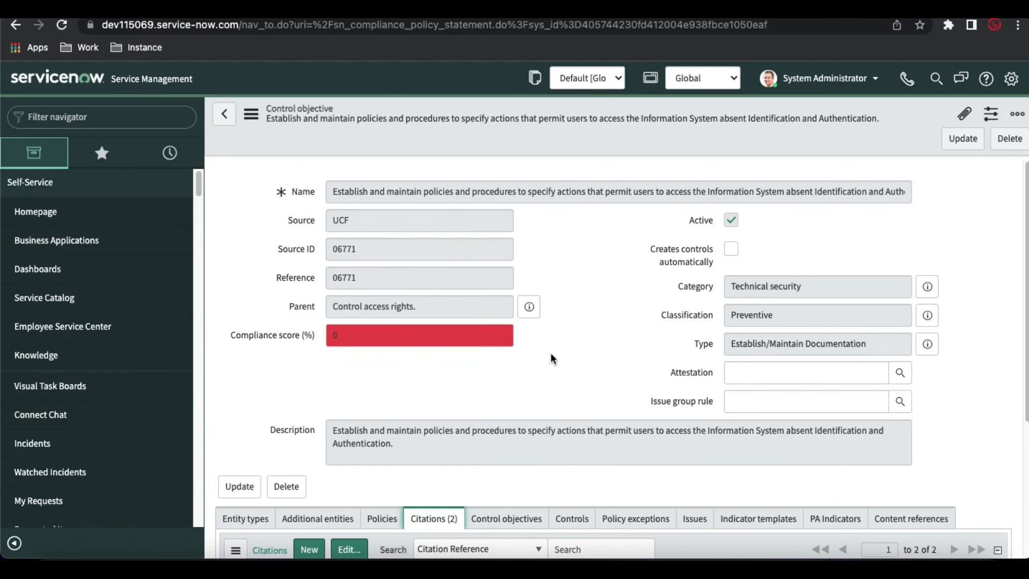
scroll(551, 353, "down", 4)
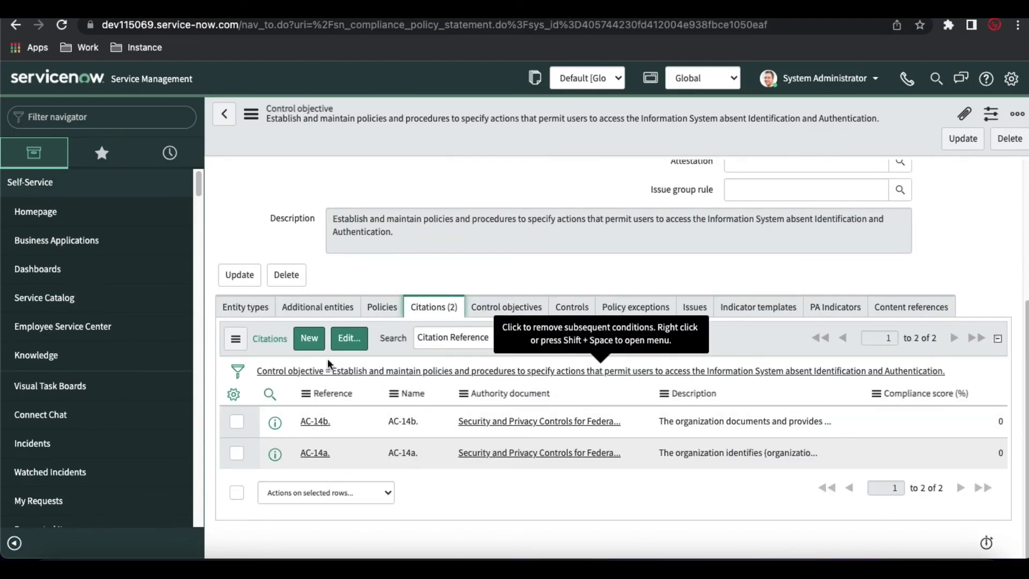
Open the full record of citation AC-14b. from the related citations and go to its related control objectives.
left_click(316, 422)
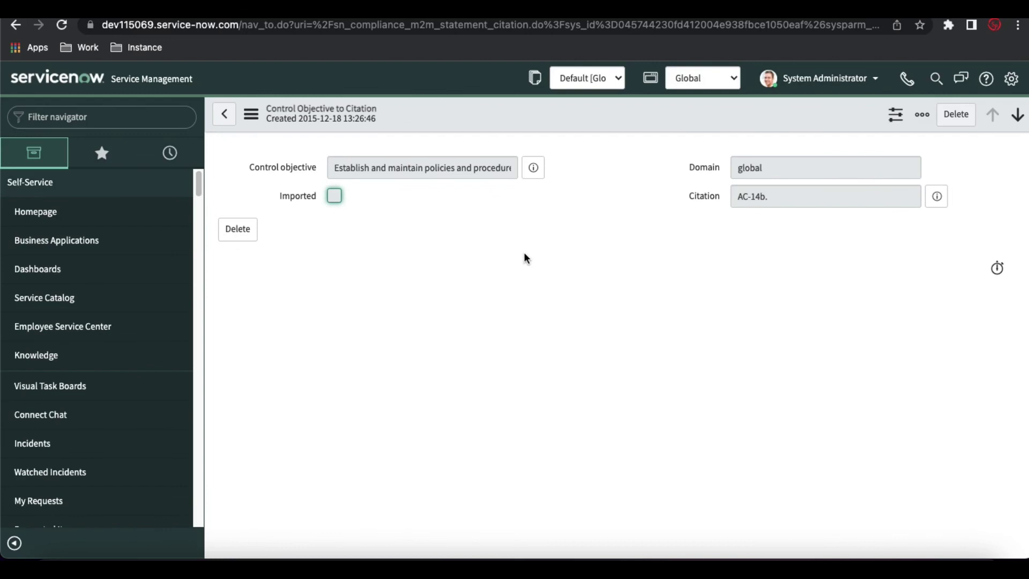
left_click(937, 196)
left_click(984, 250)
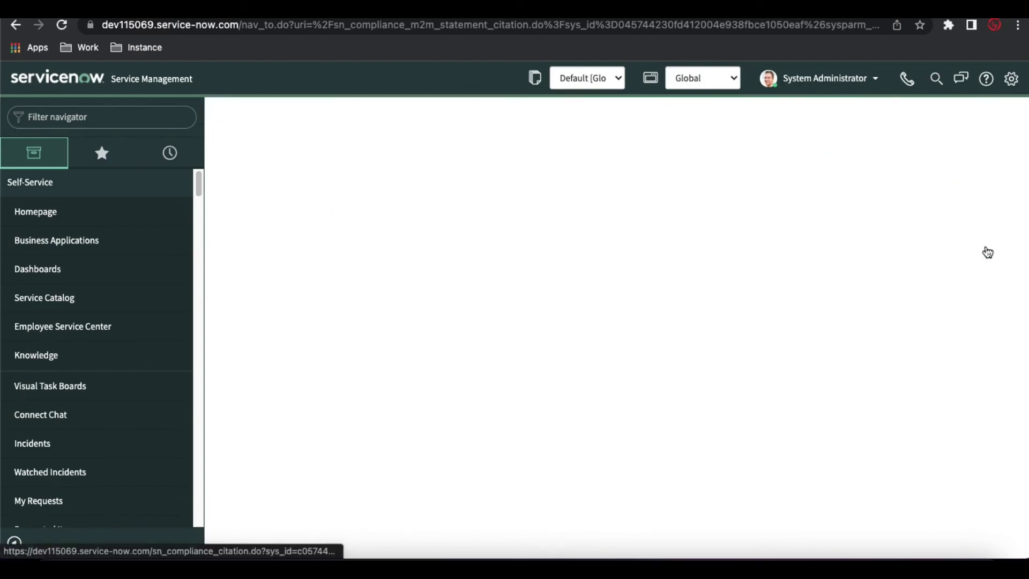
scroll(638, 345, "down", 4)
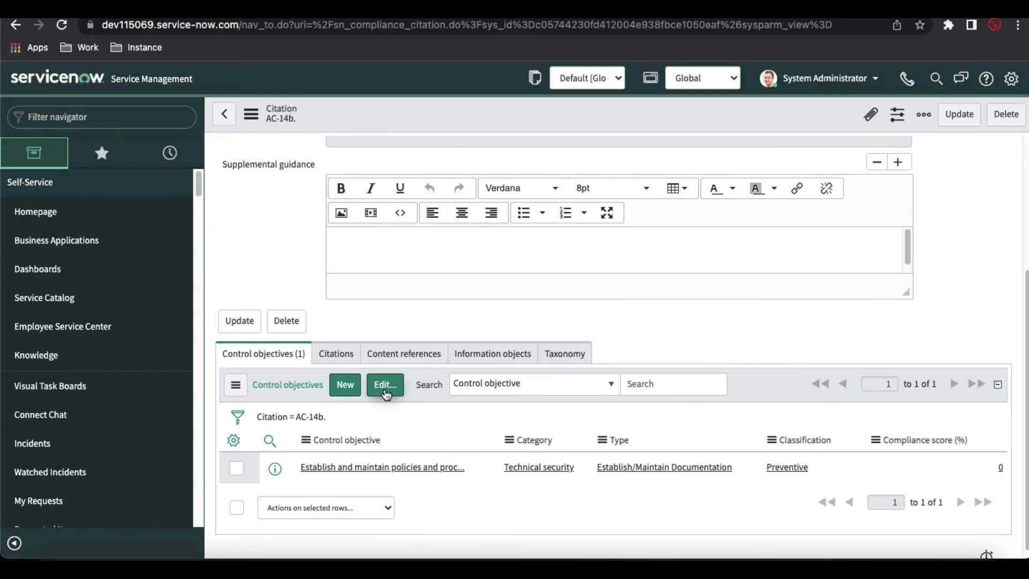
Start a new control objective under citation AC-14b. with "Test Control Objective" as both name and description.
left_click(337, 389)
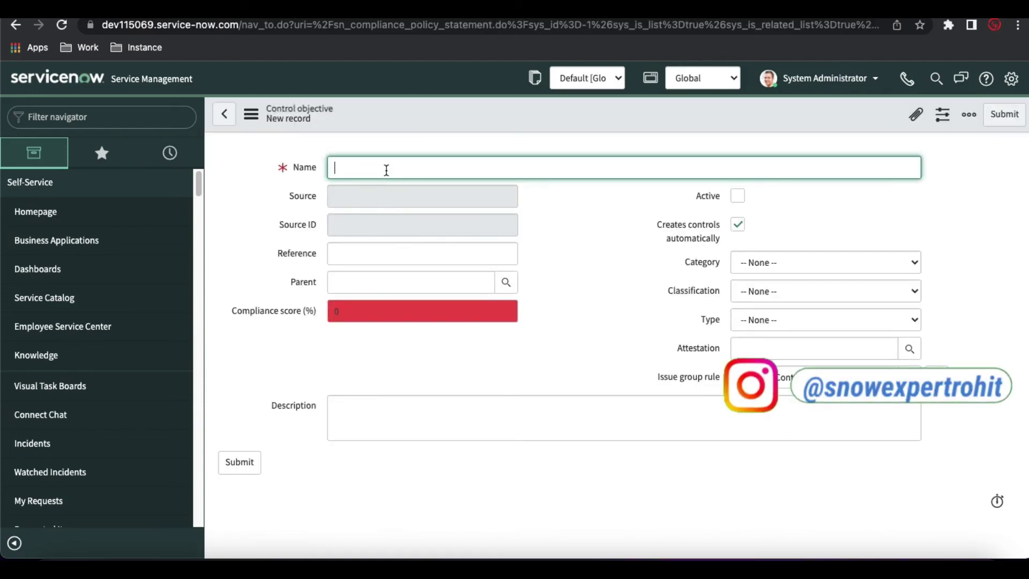
type("Test Control Object")
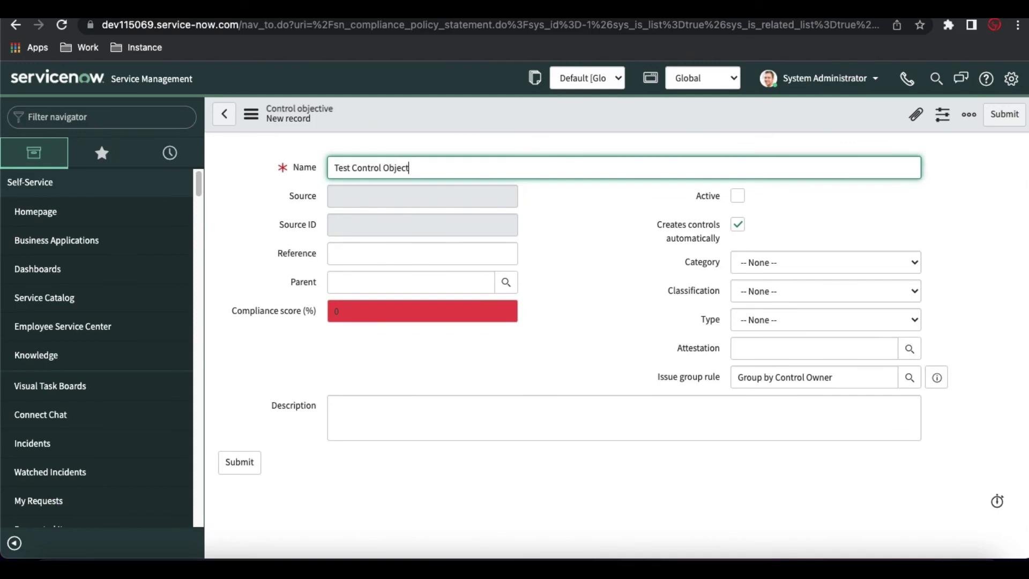
type("ive")
key("super+a")
key("super+c")
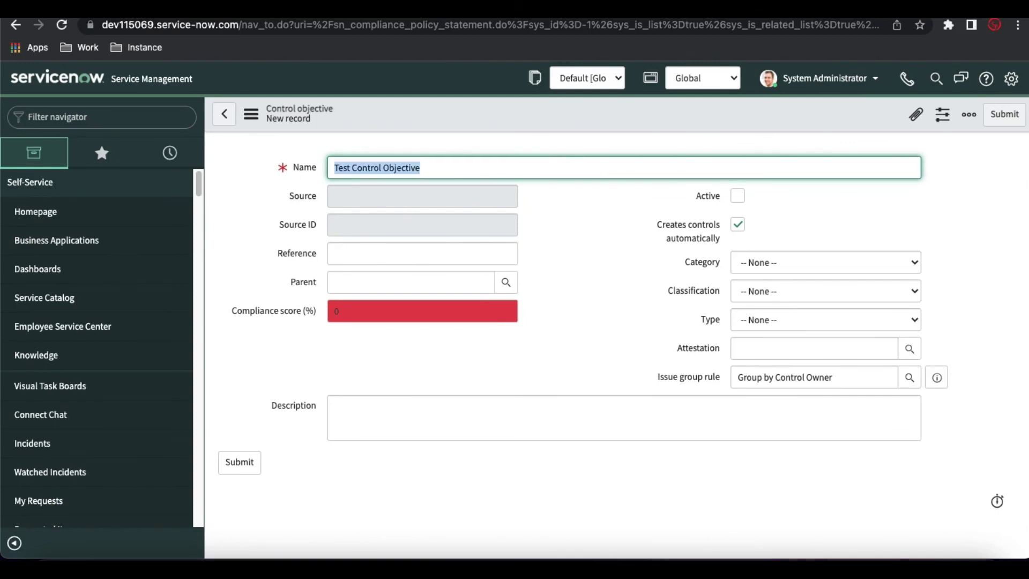
left_click(602, 261)
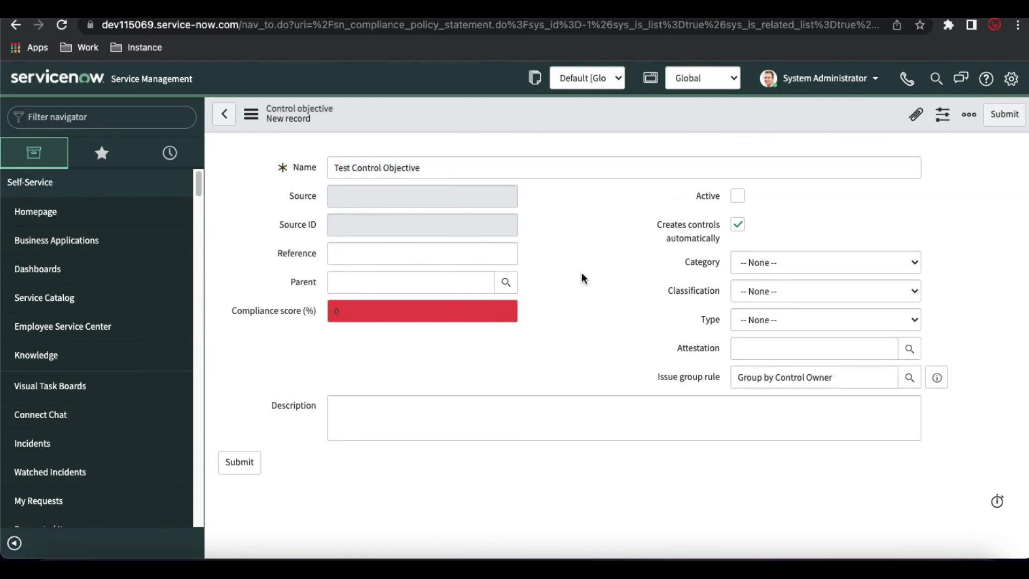
left_click(464, 418)
key("super+v")
left_click(586, 346)
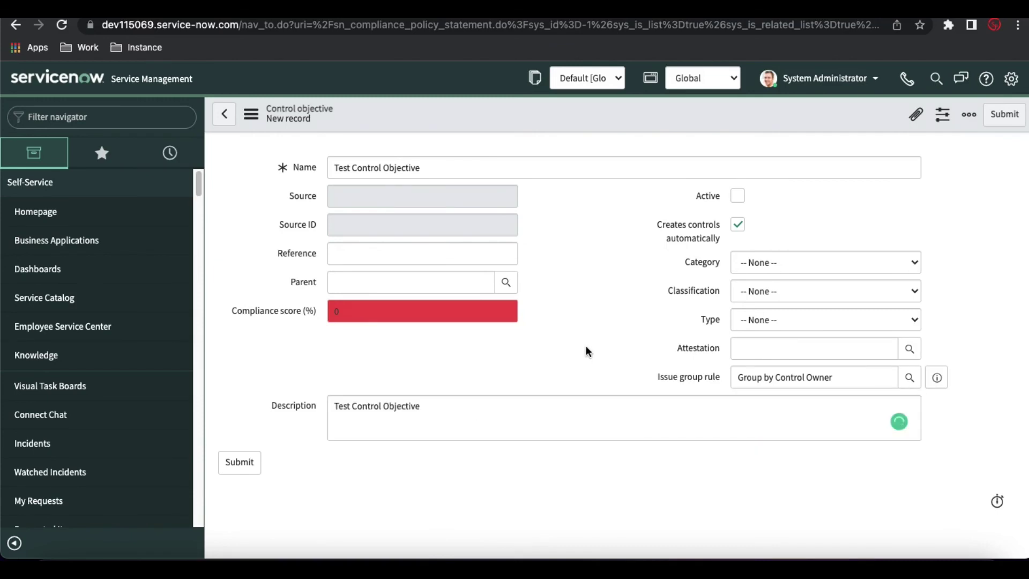
Set the new control objective's category to Operational management, classification to Preventive and type to Data and Information Management.
left_click(782, 267)
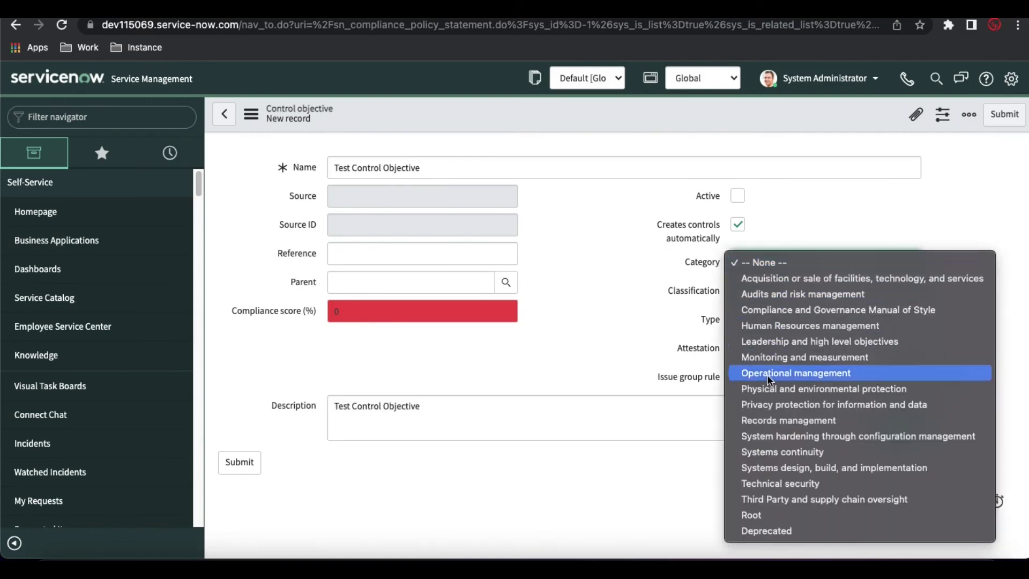
left_click(761, 298)
left_click(764, 265)
left_click(770, 343)
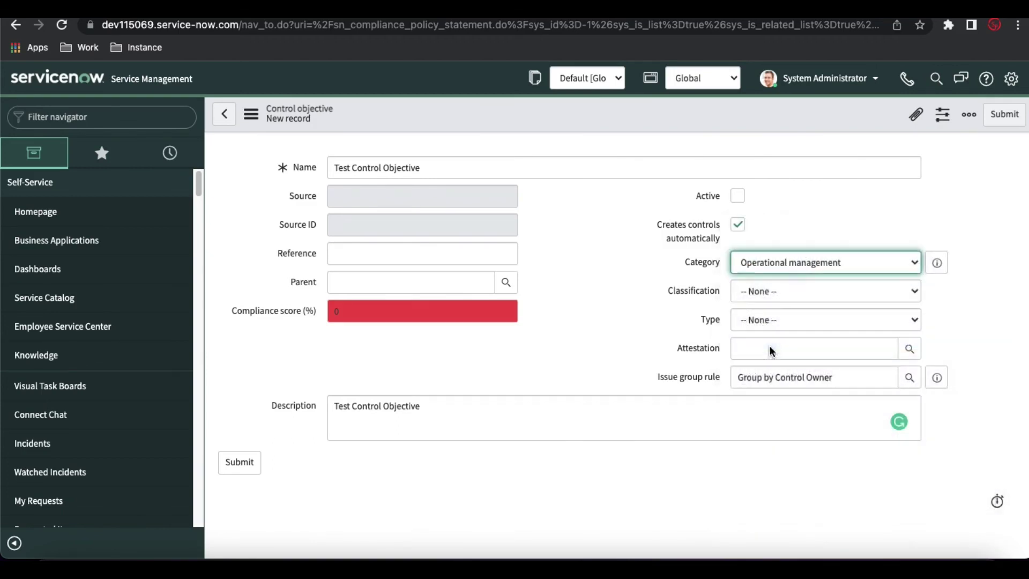
left_click(777, 285)
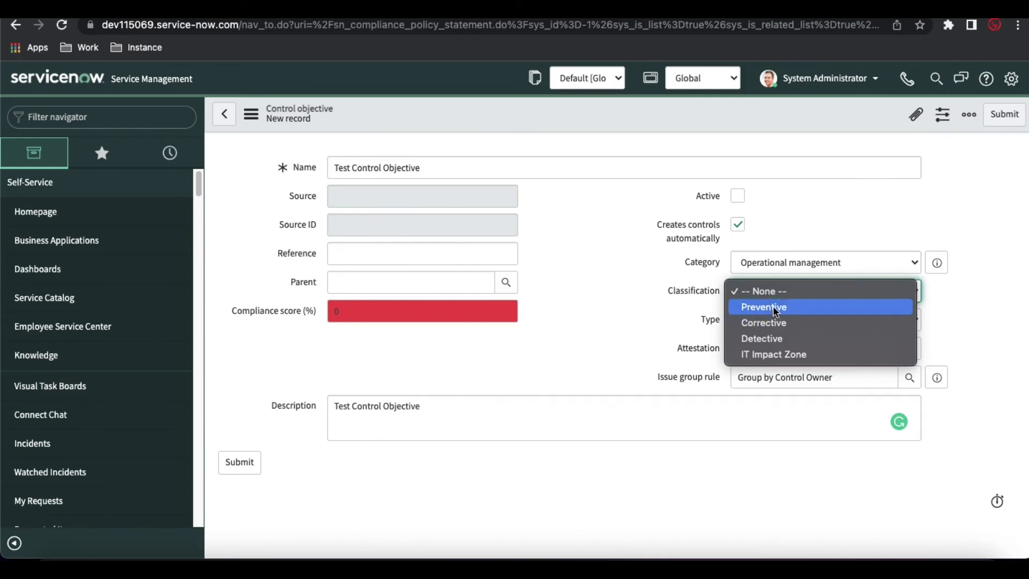
left_click(772, 307)
left_click(773, 319)
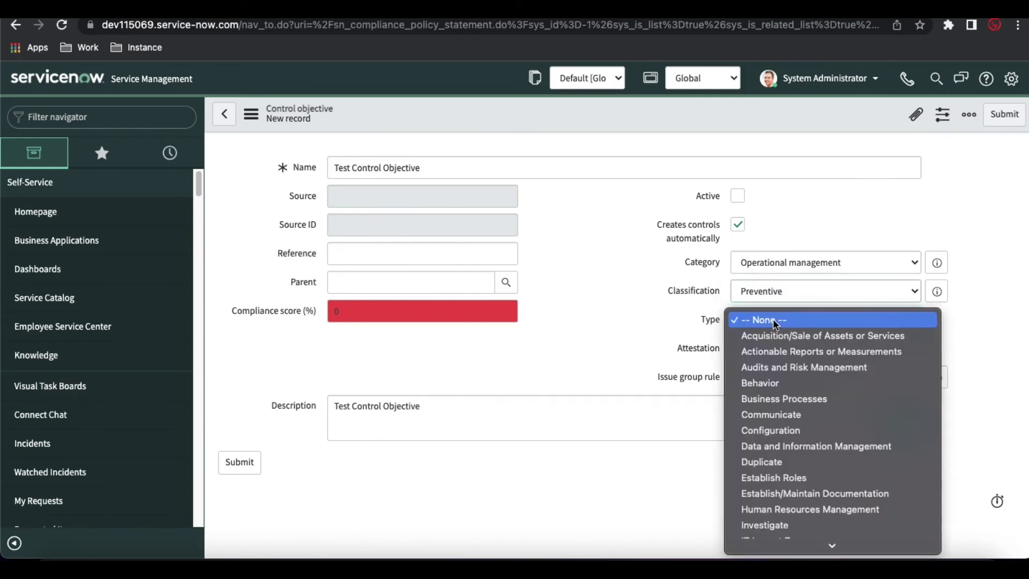
left_click(772, 446)
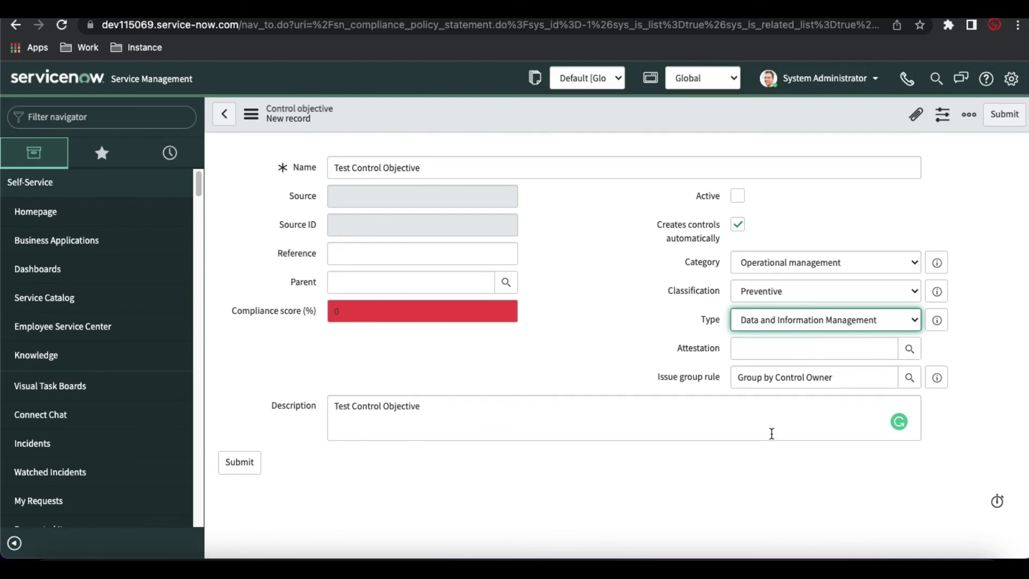
Mark the new control objective as active and save it while keeping its record open.
left_click(452, 283)
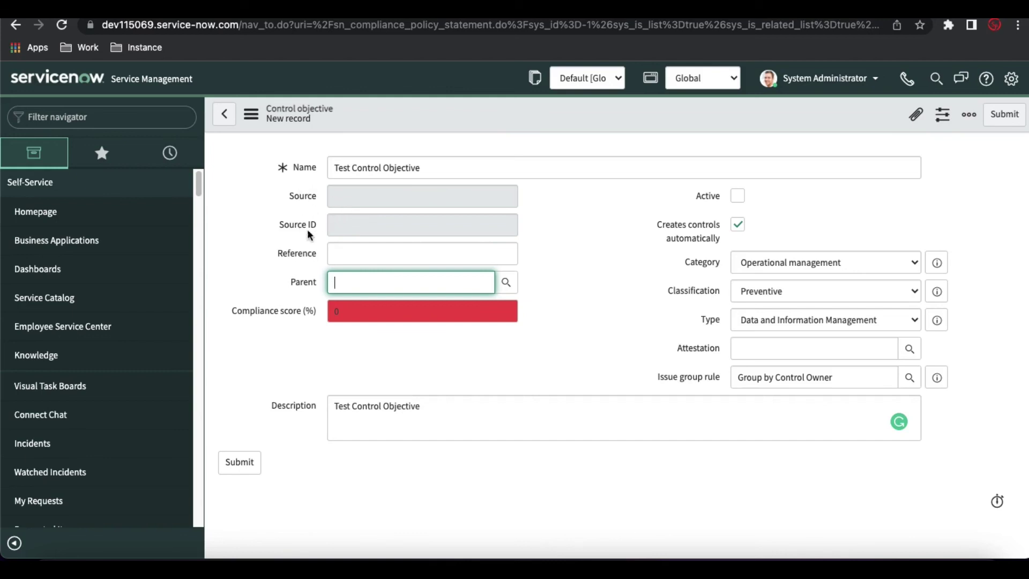
left_click(737, 195)
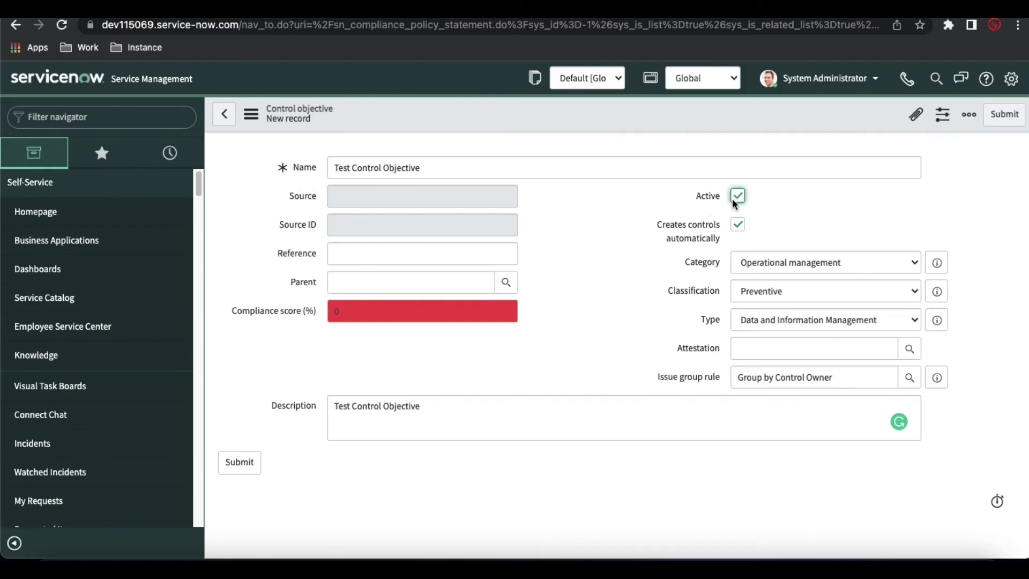
right_click(626, 126)
left_click(632, 137)
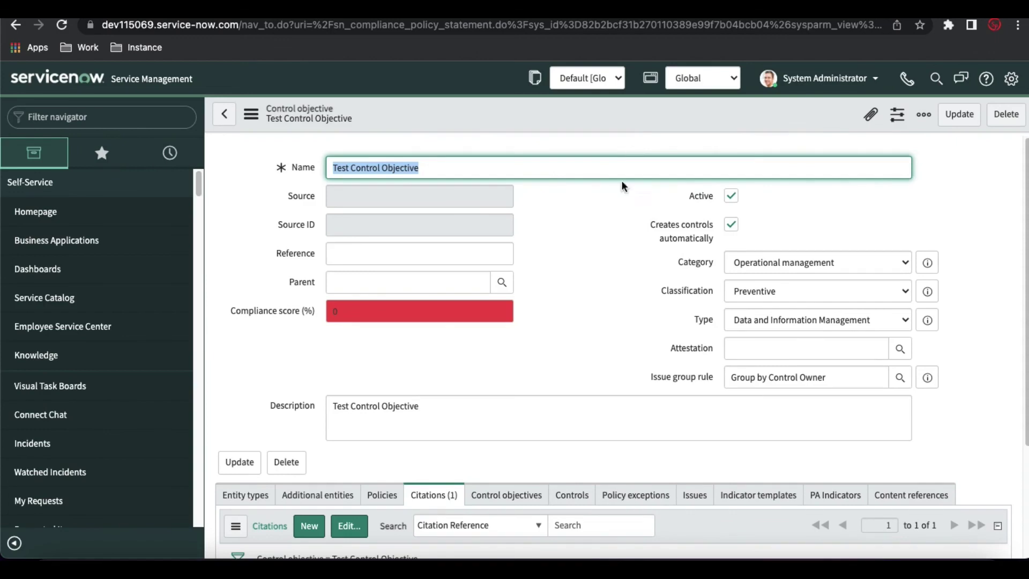
Follow Test Control Objective's related citation AC-14b., check that citation's control objectives, and return to the Test Control Objective record.
scroll(603, 318, "down", 1)
scroll(603, 321, "down", 3)
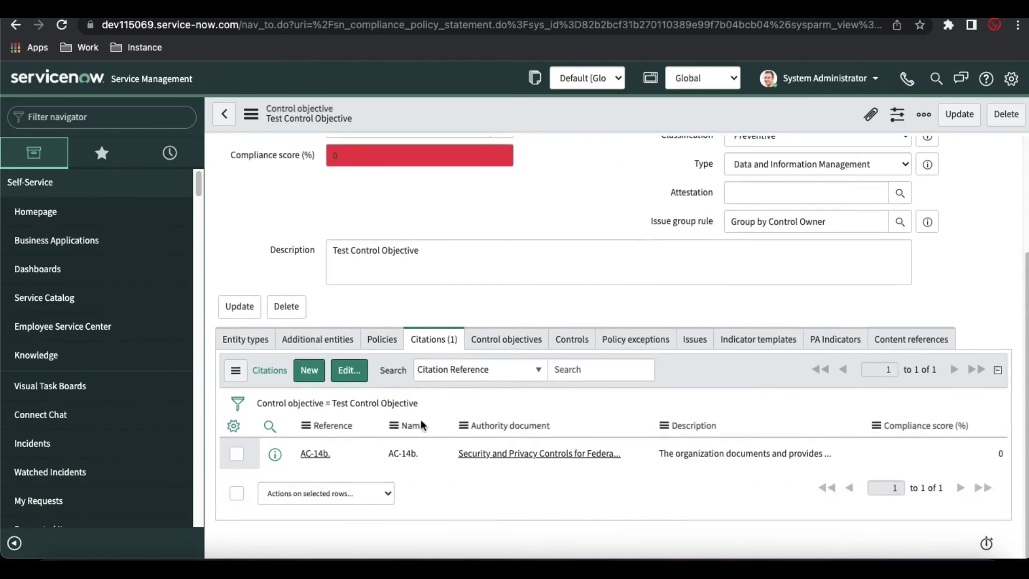
left_click(315, 454)
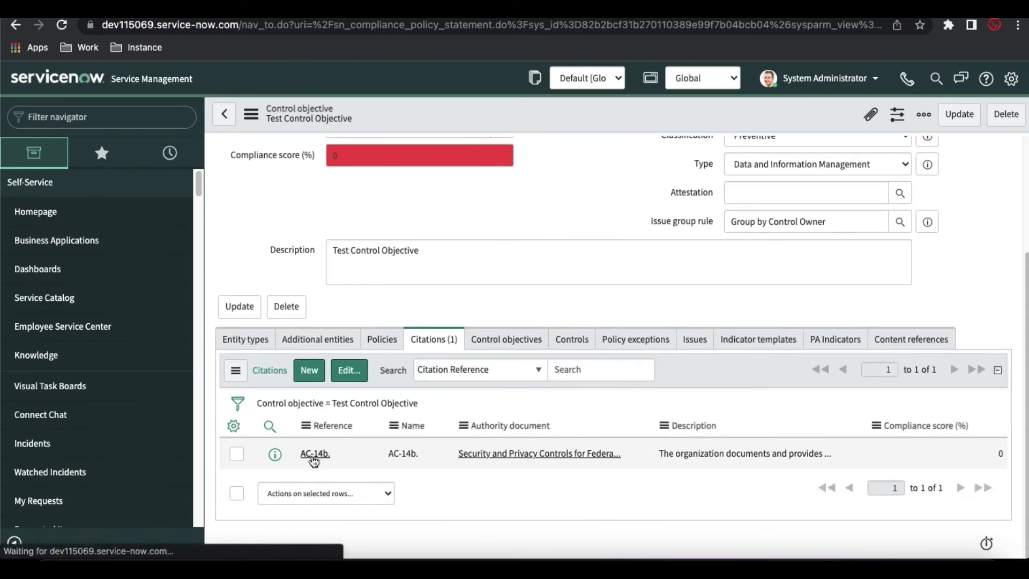
left_click(793, 196)
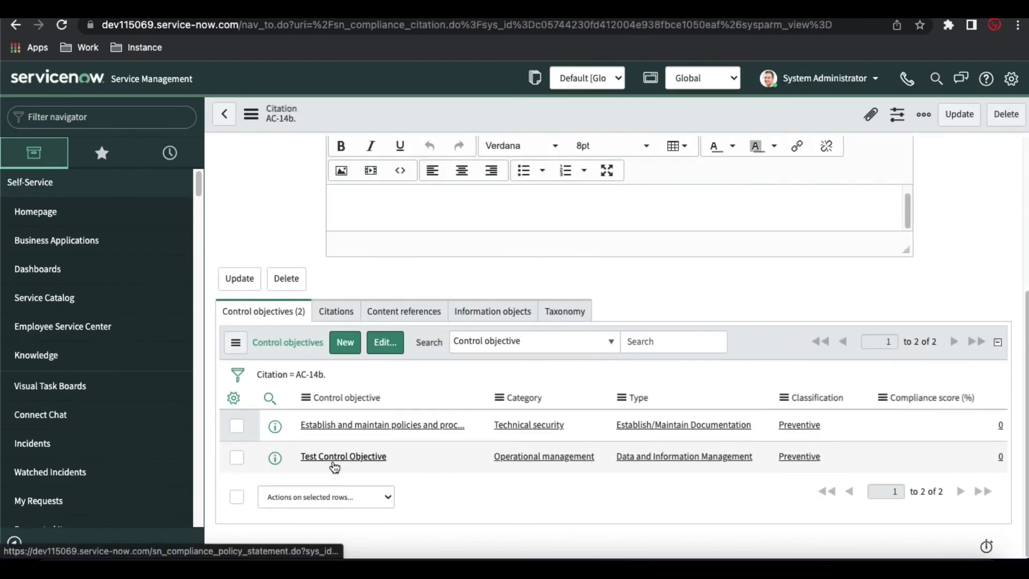
left_click(334, 459)
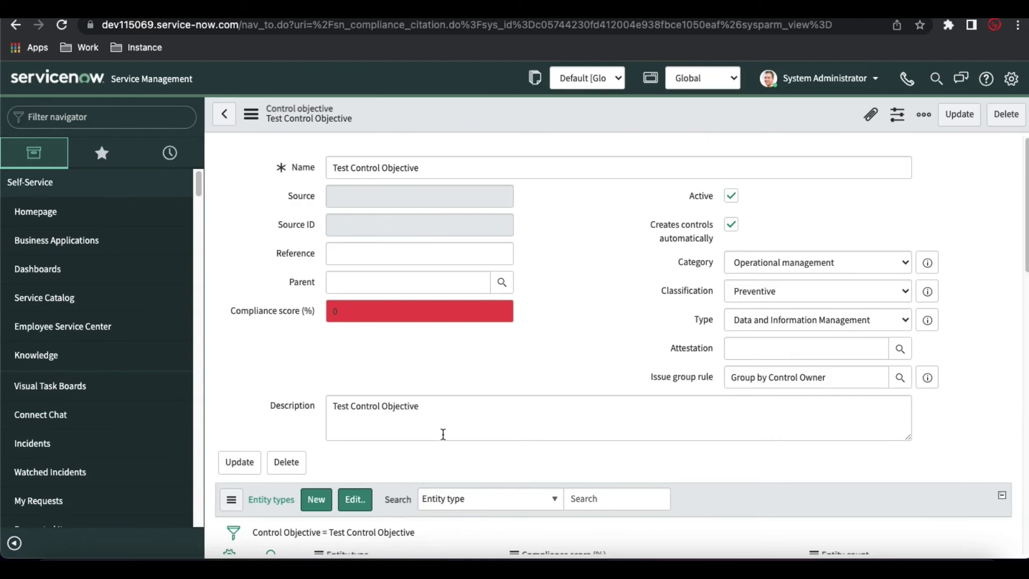
scroll(525, 392, "down", 2)
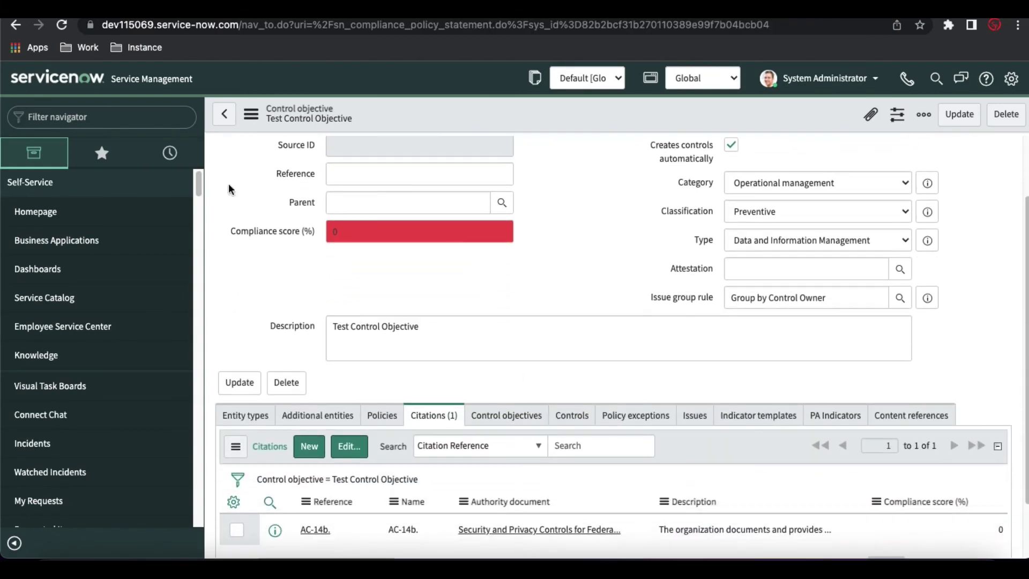